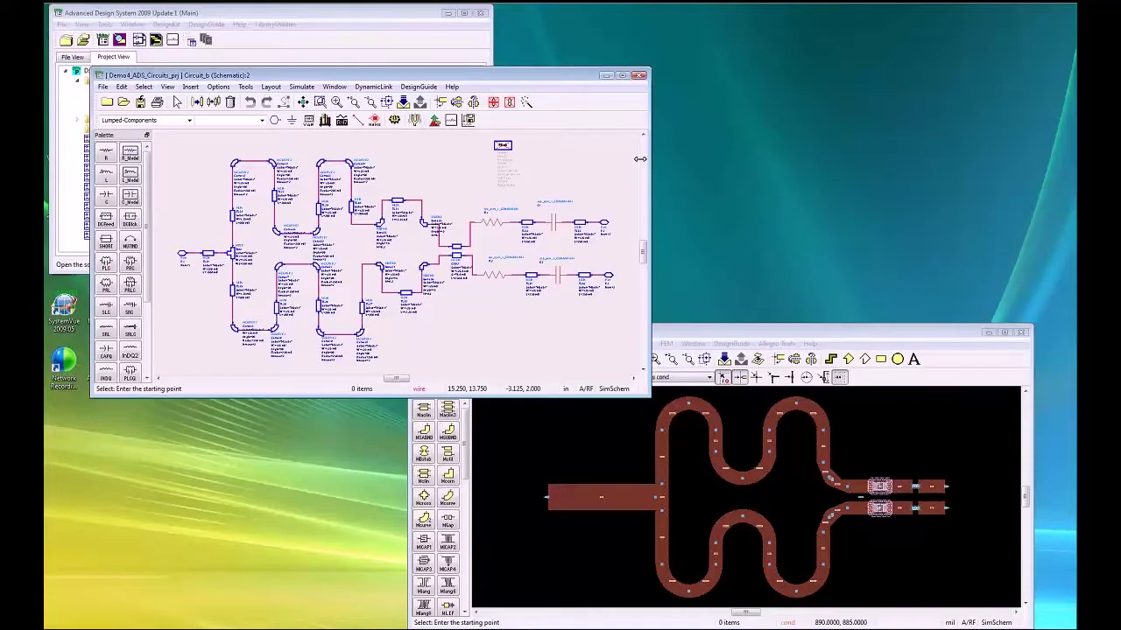
Zoom into the right half of the Circuit_b schematic, then bring its layout window forward
scroll(486, 246, "up", 2)
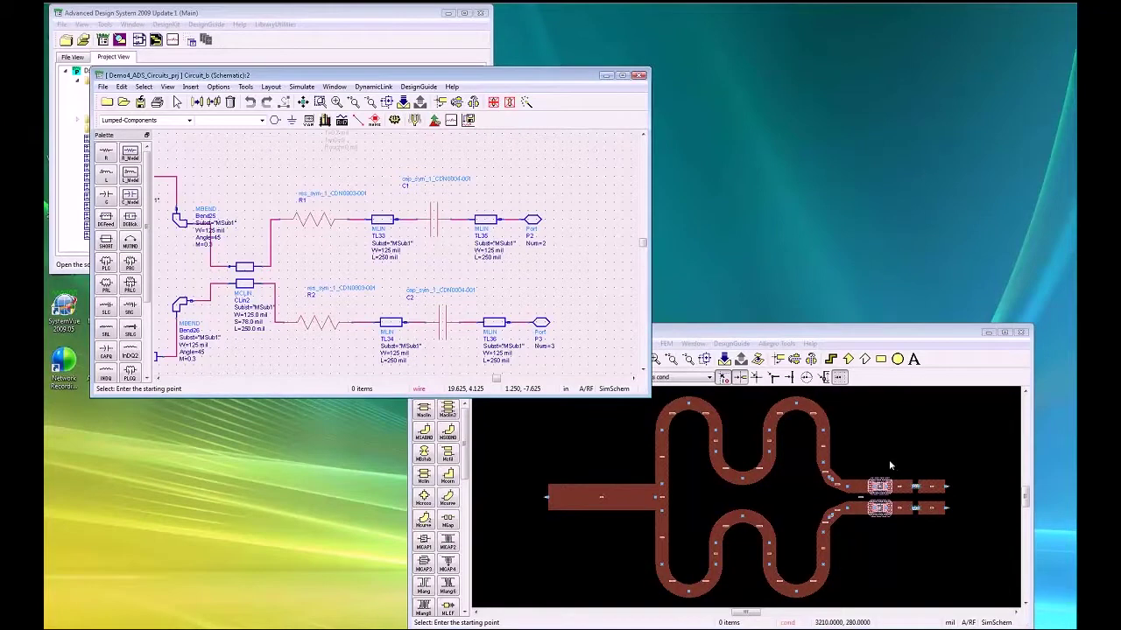
left_click(880, 493)
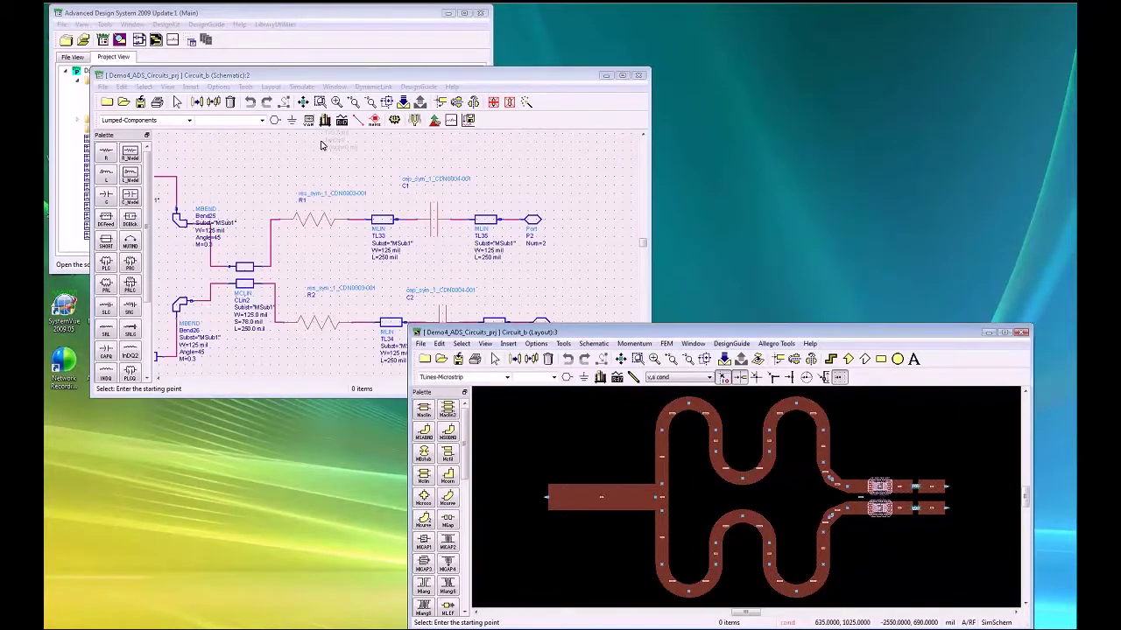
Set up a GDSII Stream Format export of the Circuit_b layout to Circuit_b.gds
left_click(302, 103)
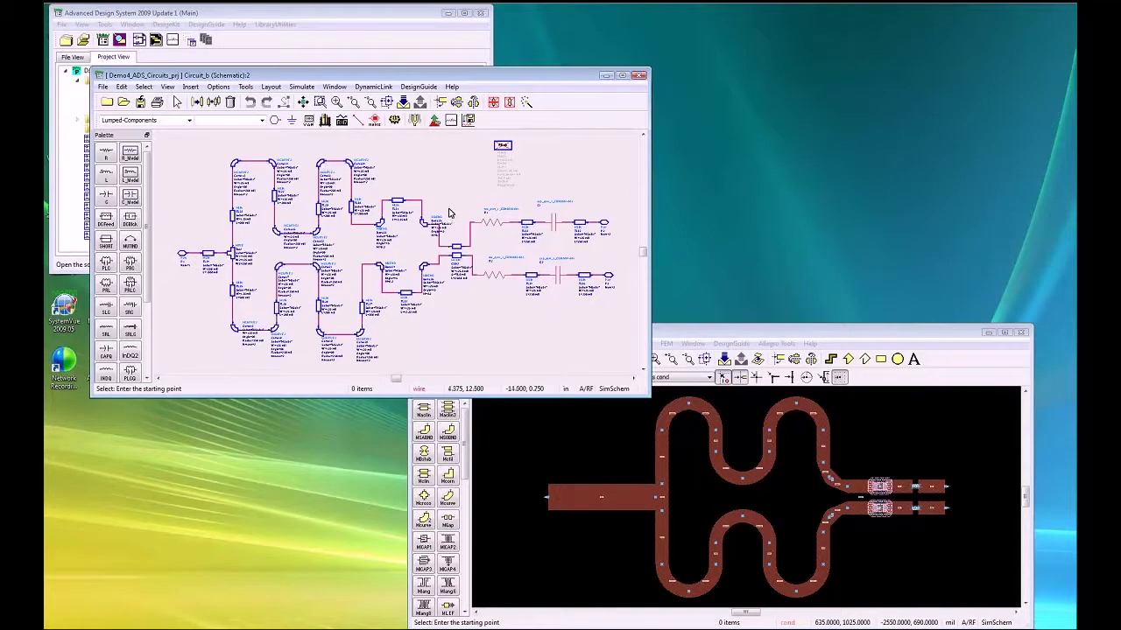
left_click(686, 335)
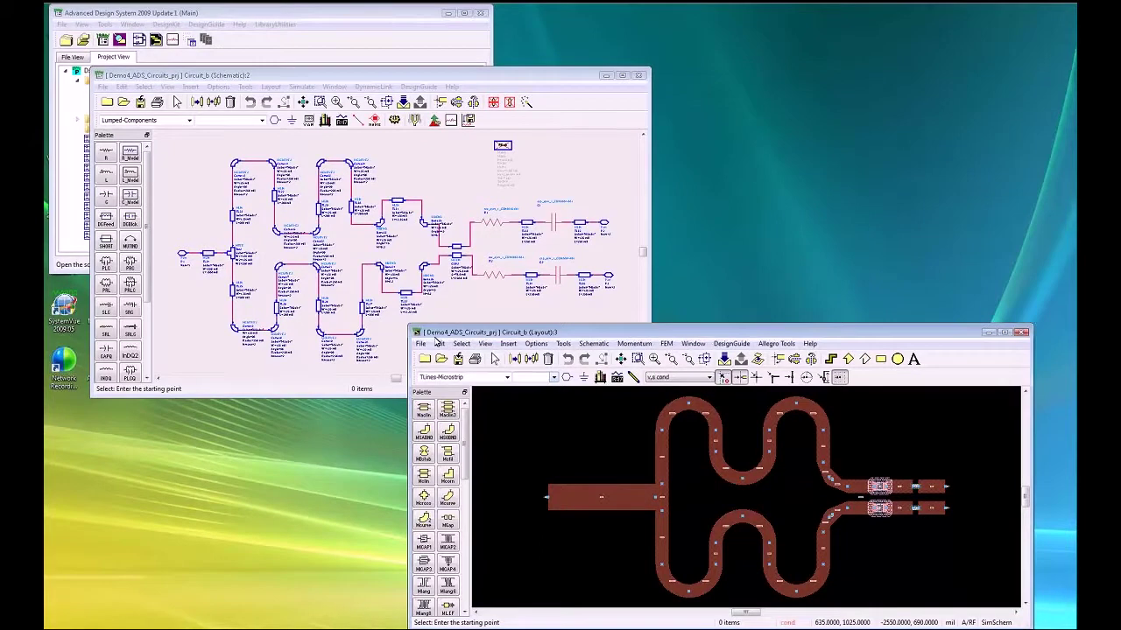
left_click(420, 344)
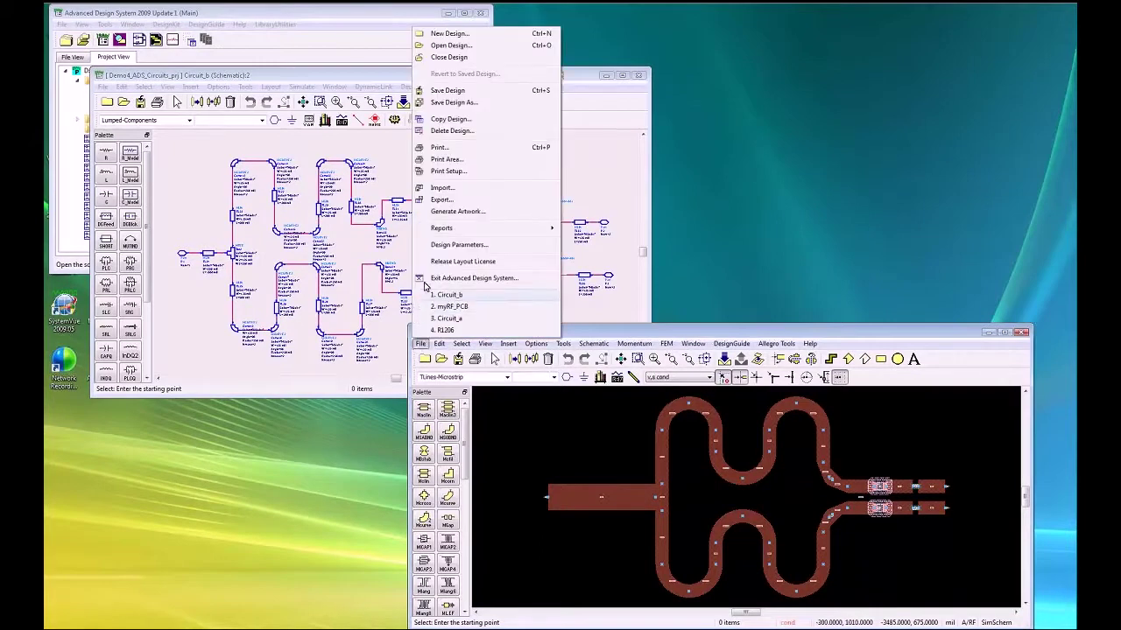
left_click(444, 202)
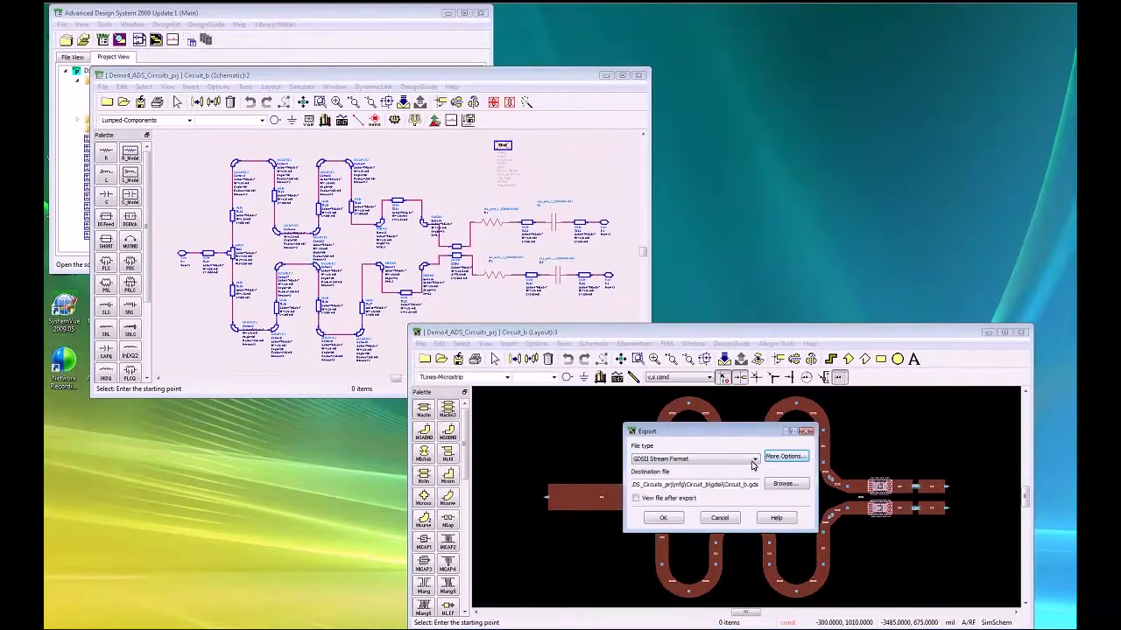
left_click(755, 459)
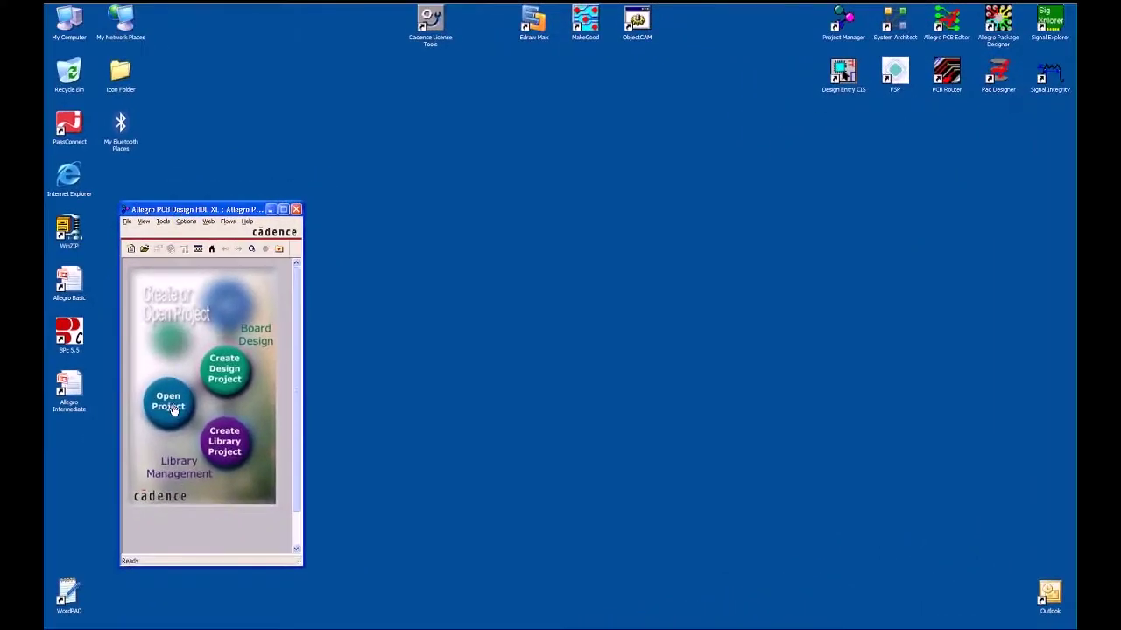
Create a new design project and start an RF PCB IFF import of schematic.iff
left_click(224, 376)
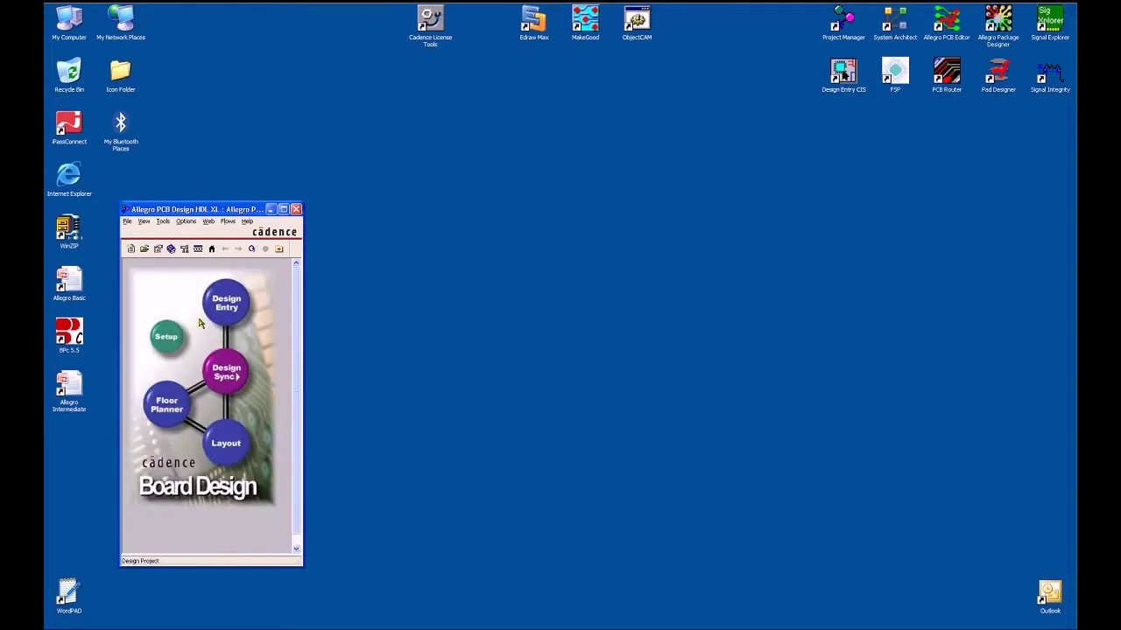
left_click(126, 223)
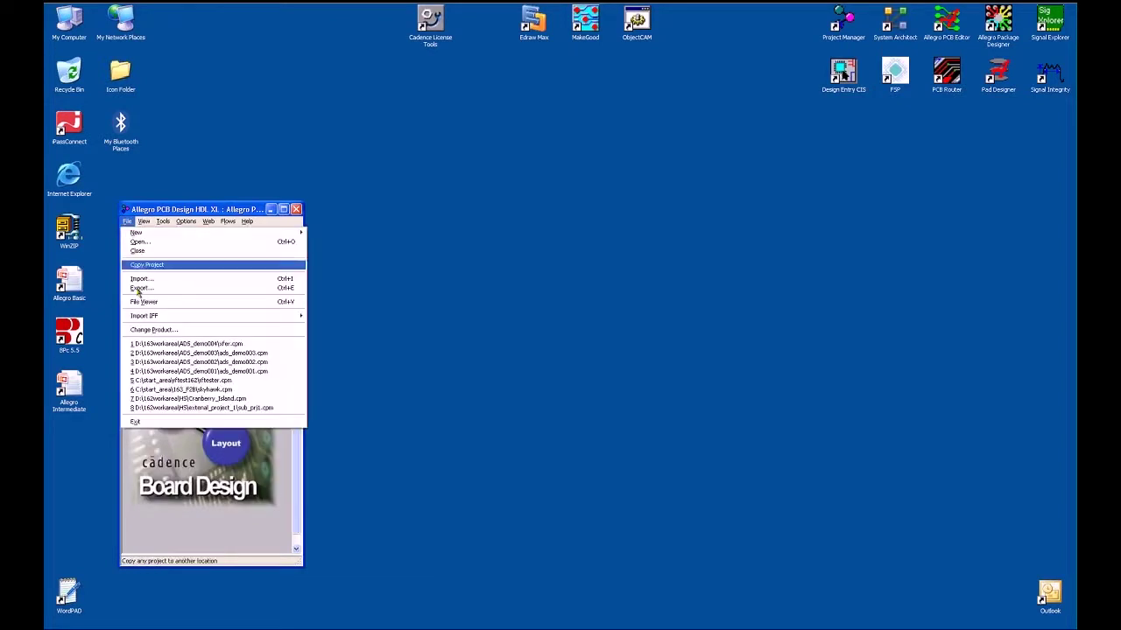
mouse_move(288, 320)
left_click(334, 316)
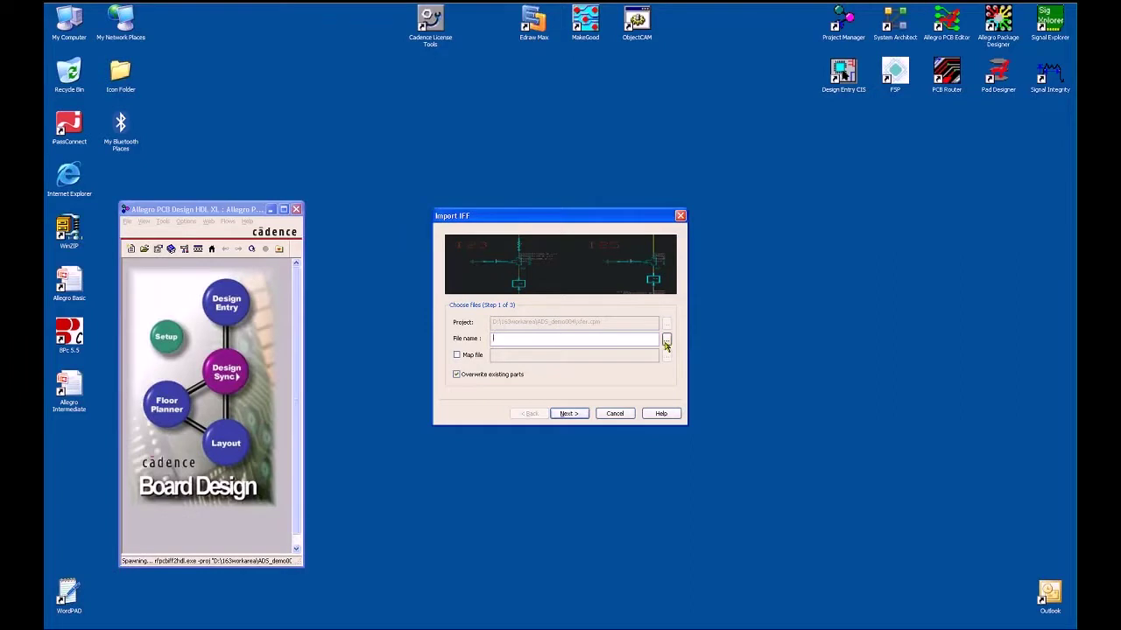
left_click(666, 340)
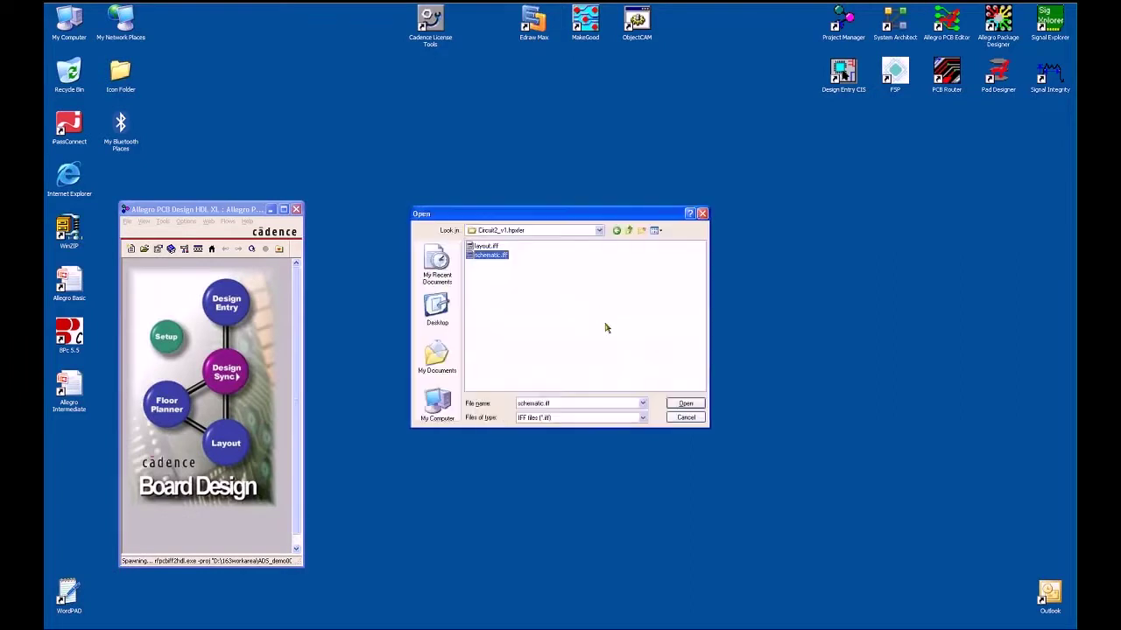
left_click(688, 405)
left_click(569, 413)
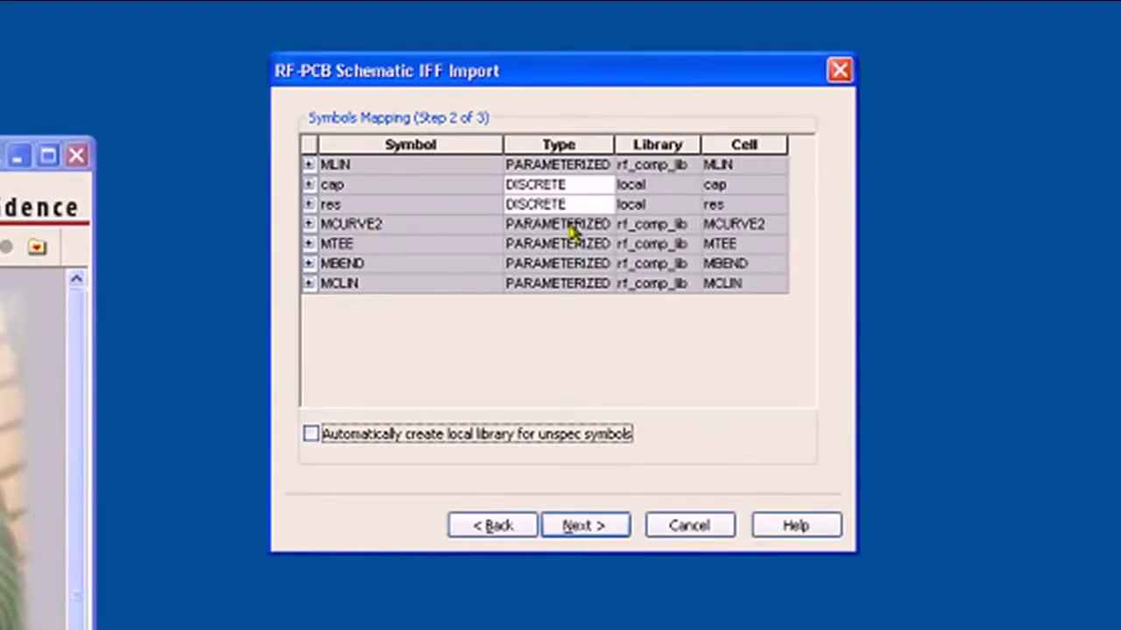
Review the cap and res part mappings and continue the import
left_click(310, 184)
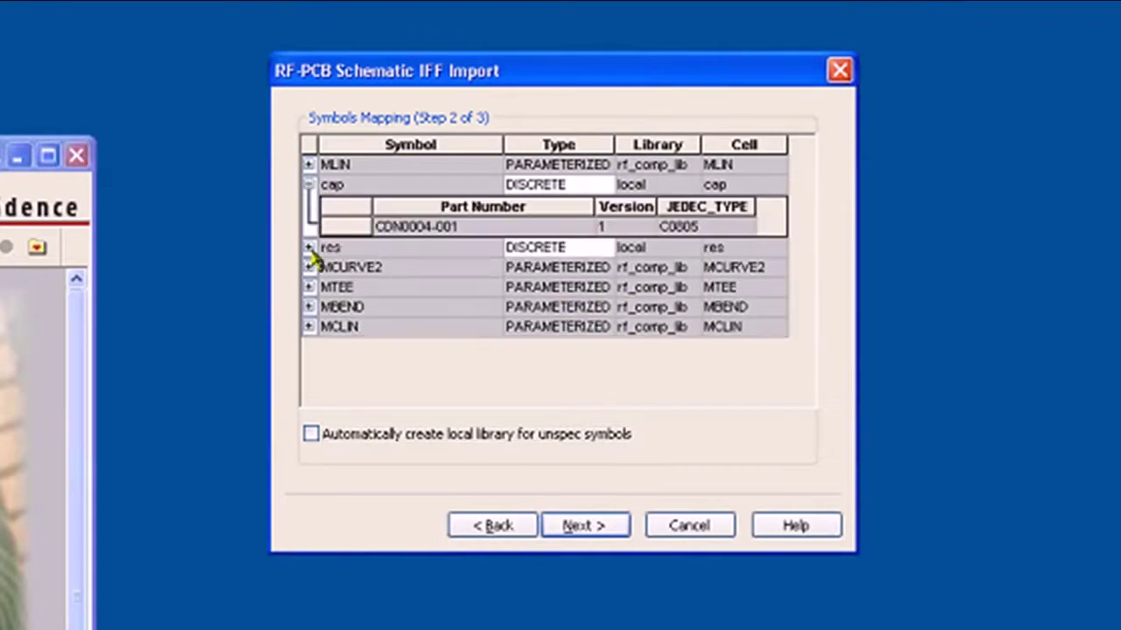
left_click(309, 248)
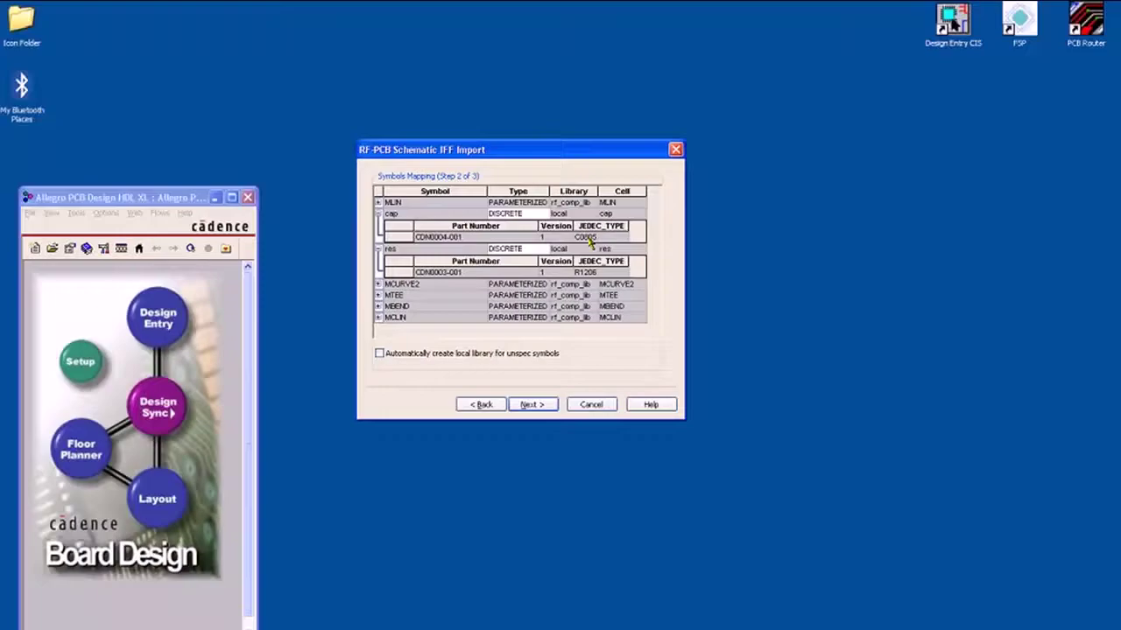
left_click(583, 526)
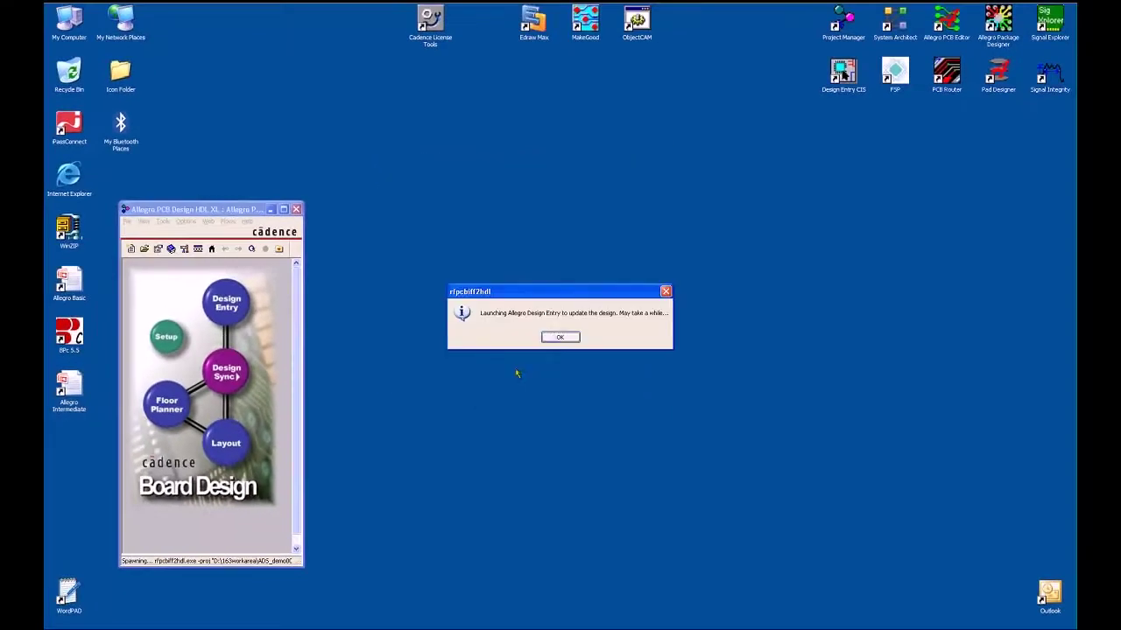
Place the CIRCUIT2_V1 block on the XFER_ADS sheet and descend into its schematic
left_click(558, 338)
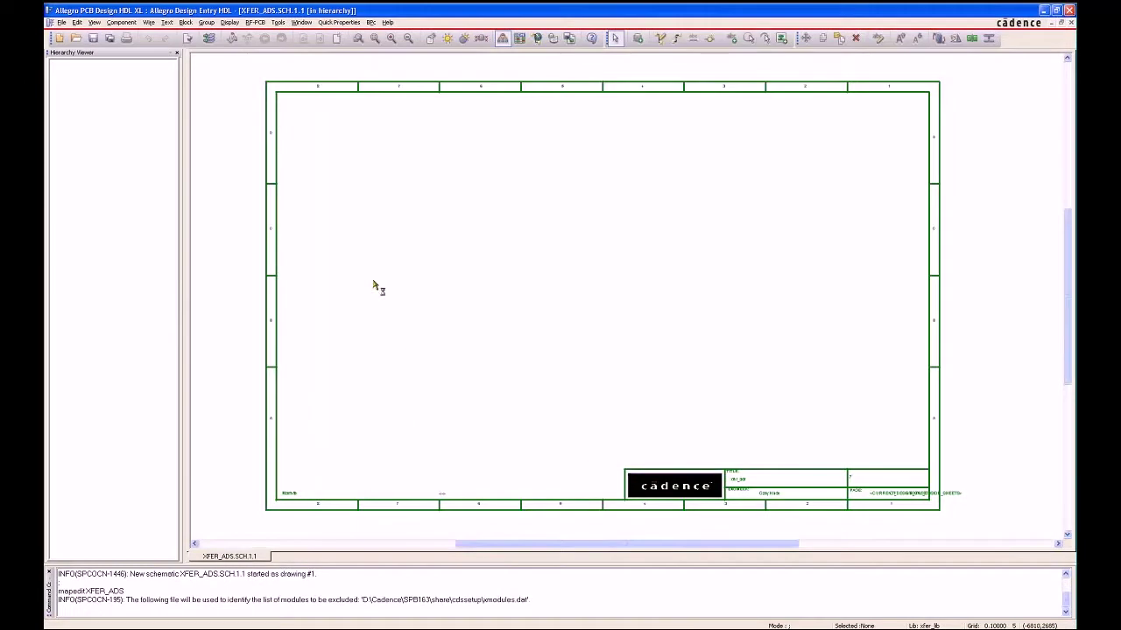
left_click(122, 21)
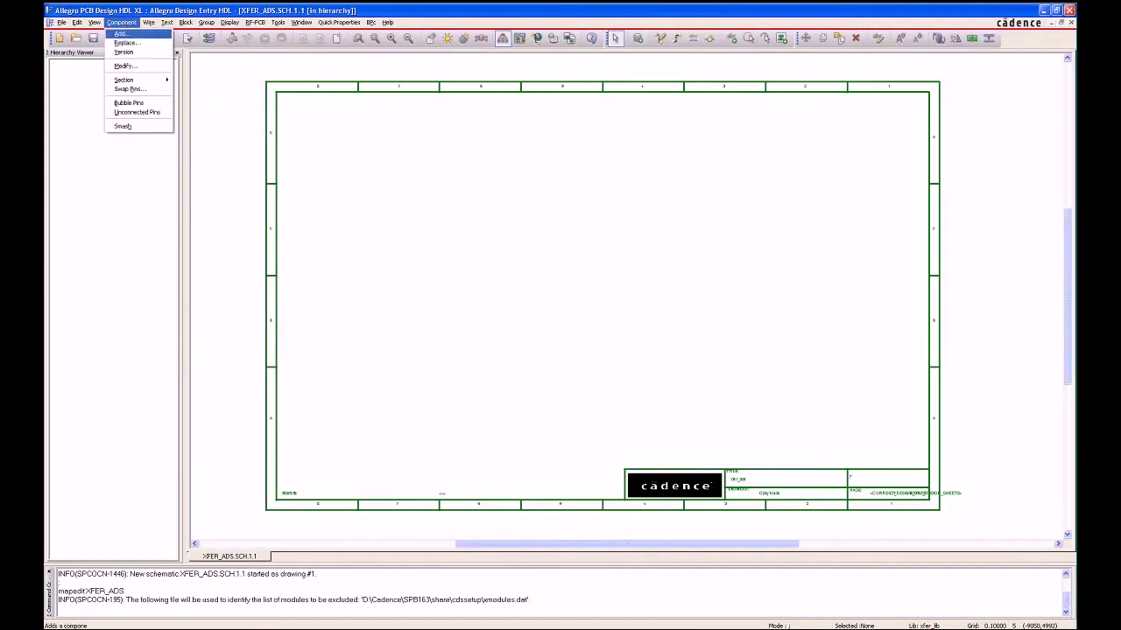
left_click(120, 33)
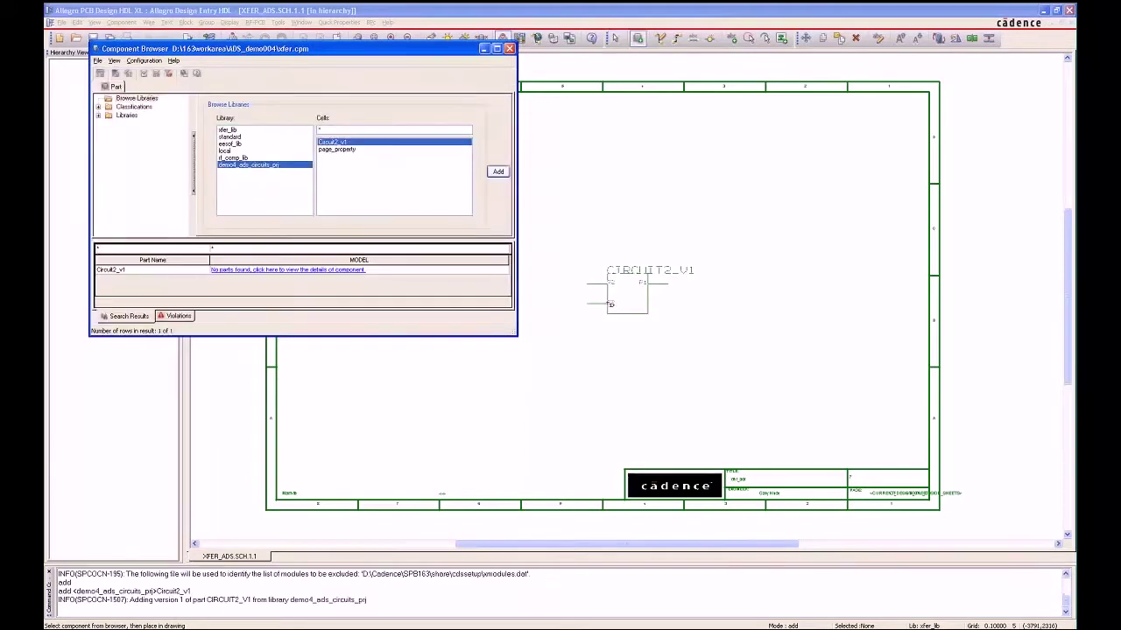
left_click(593, 370)
right_click(471, 282)
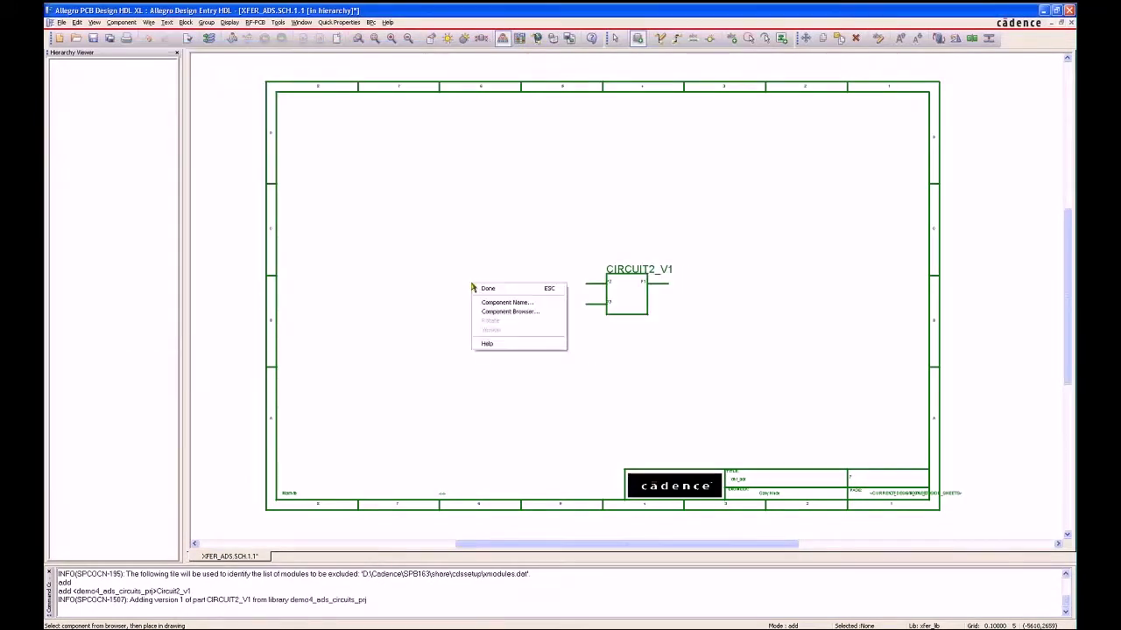
left_click(490, 315)
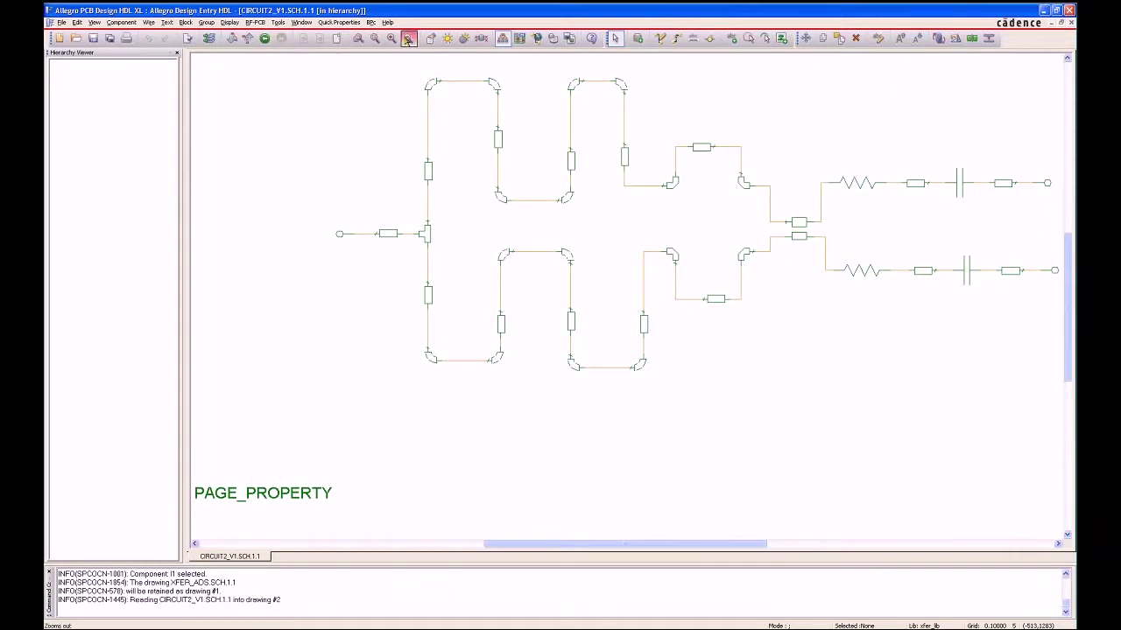
Zoom out to the whole circuit and add the standard A size page border
left_click(408, 39)
left_click(408, 39)
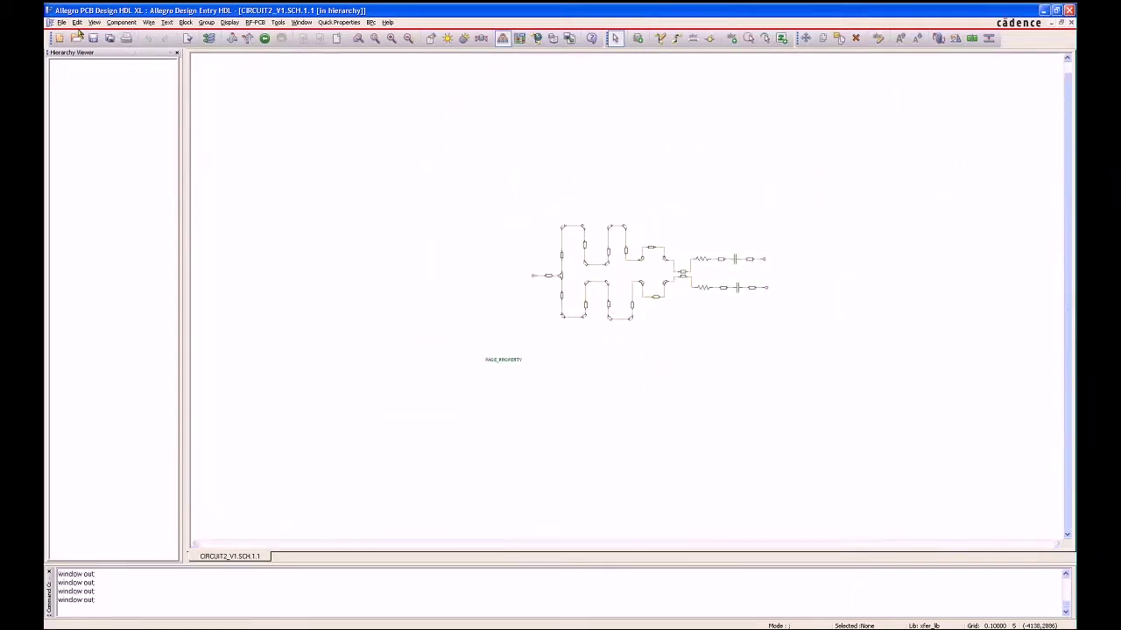
left_click(121, 22)
left_click(119, 34)
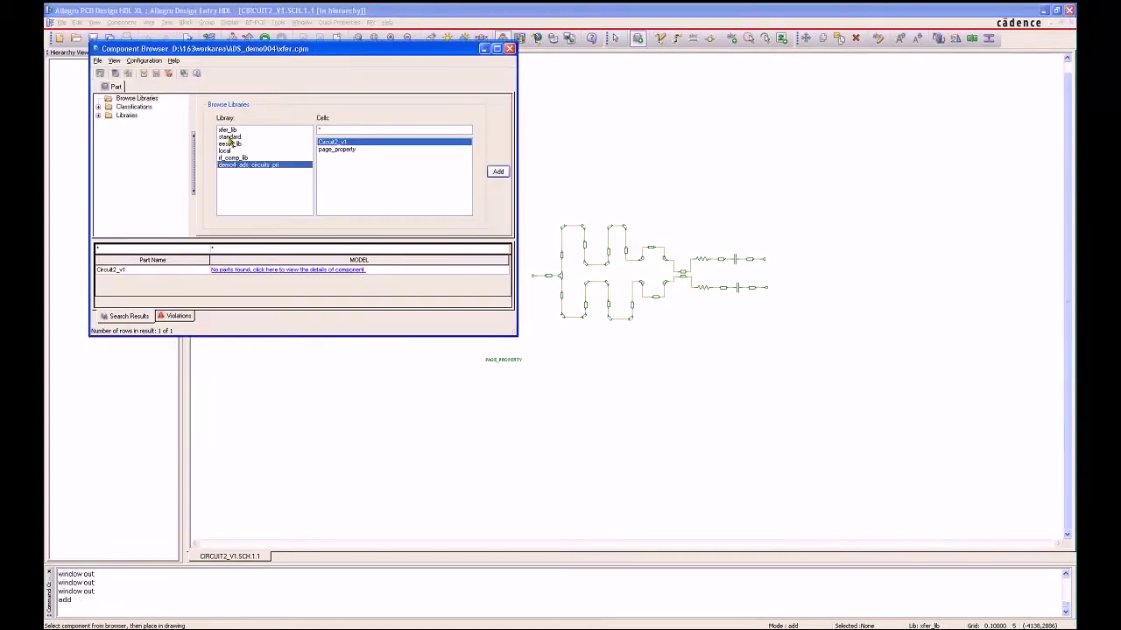
left_click(229, 136)
left_click(333, 205)
left_click(498, 172)
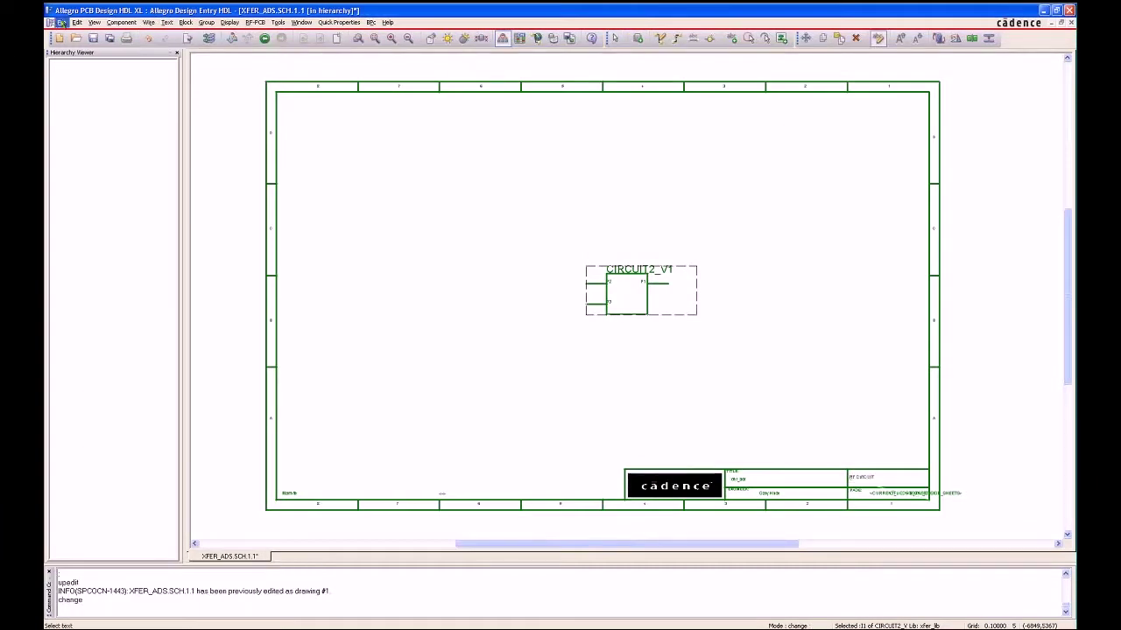
Save the XFER_ADS design hierarchy and confirm the hier_write success message
left_click(62, 22)
left_click(93, 99)
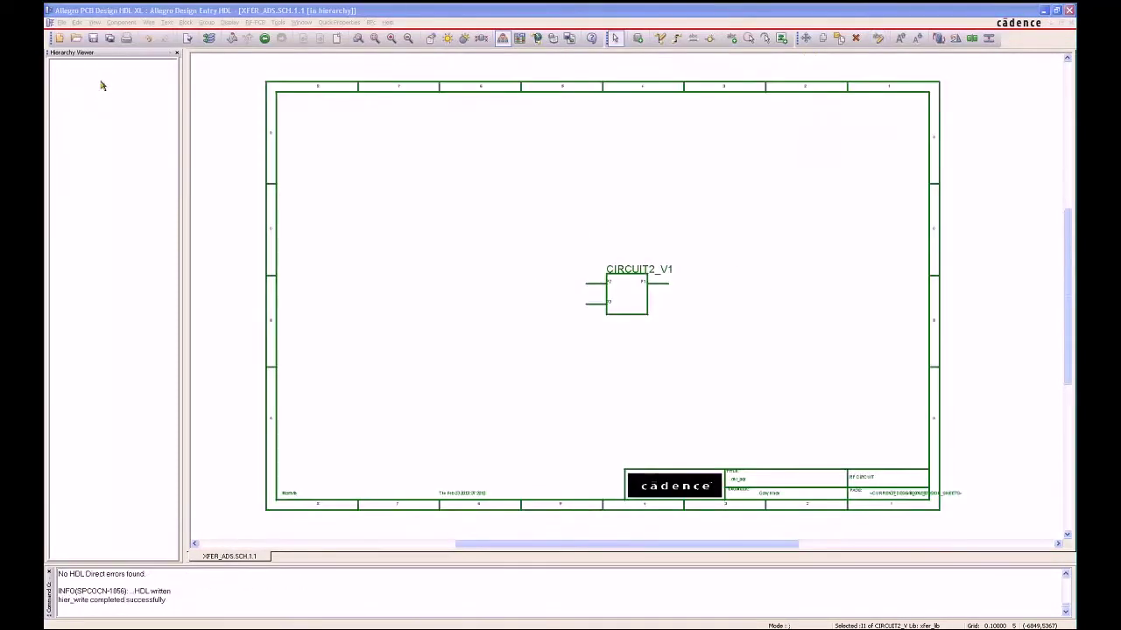
left_click_drag(166, 600, 57, 600)
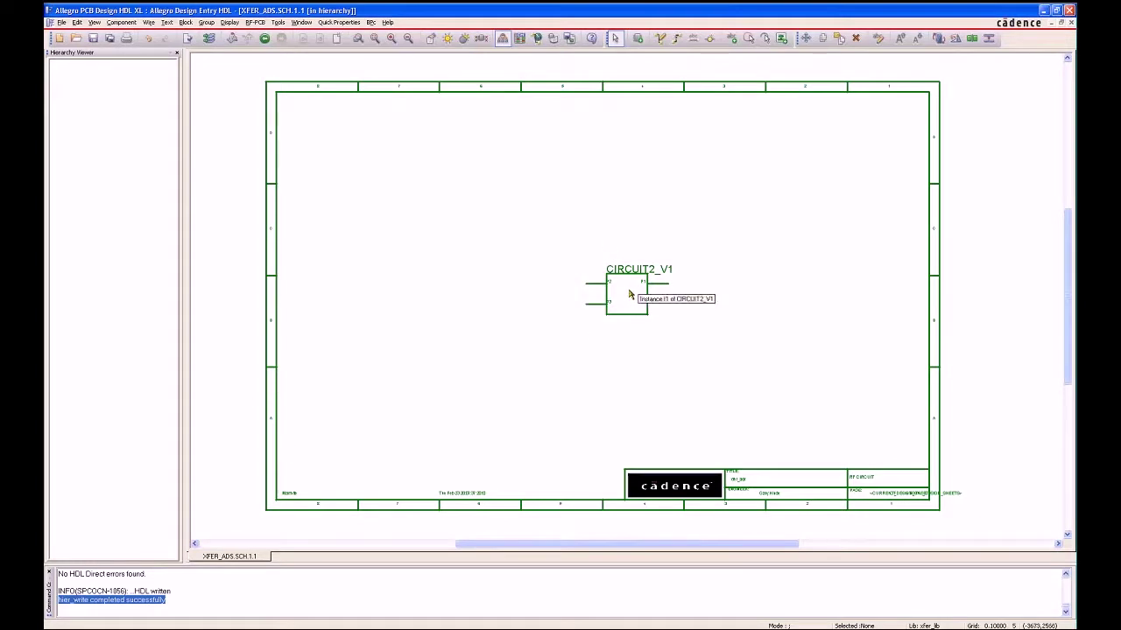
Exit Design Entry HDL and bring up the Export Physical options for xfer.cpm
left_click(62, 23)
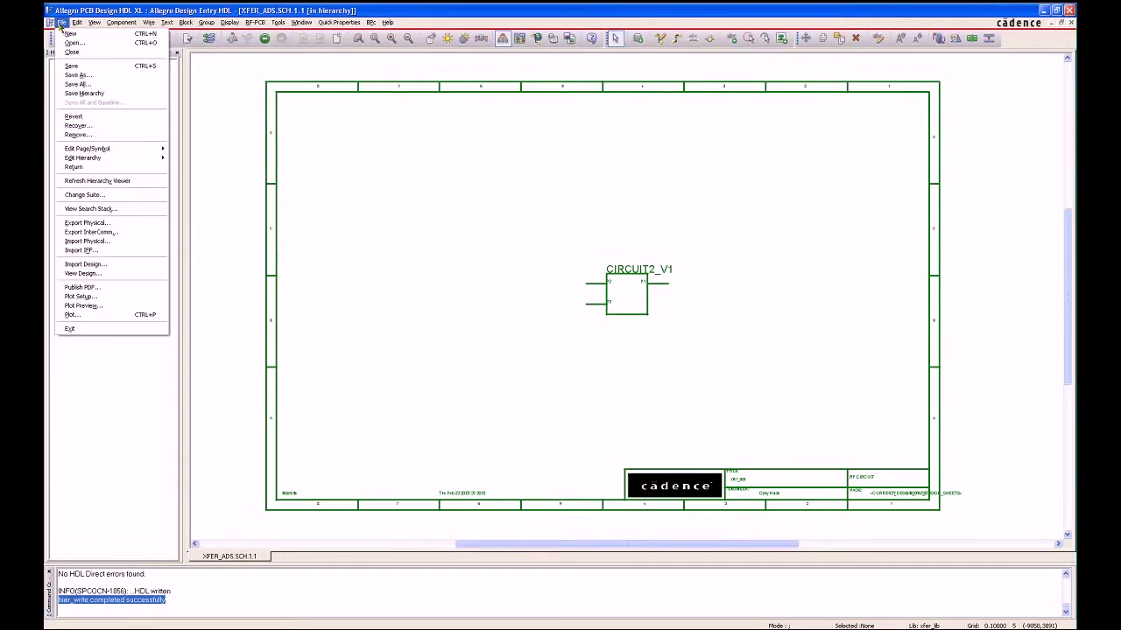
left_click(74, 330)
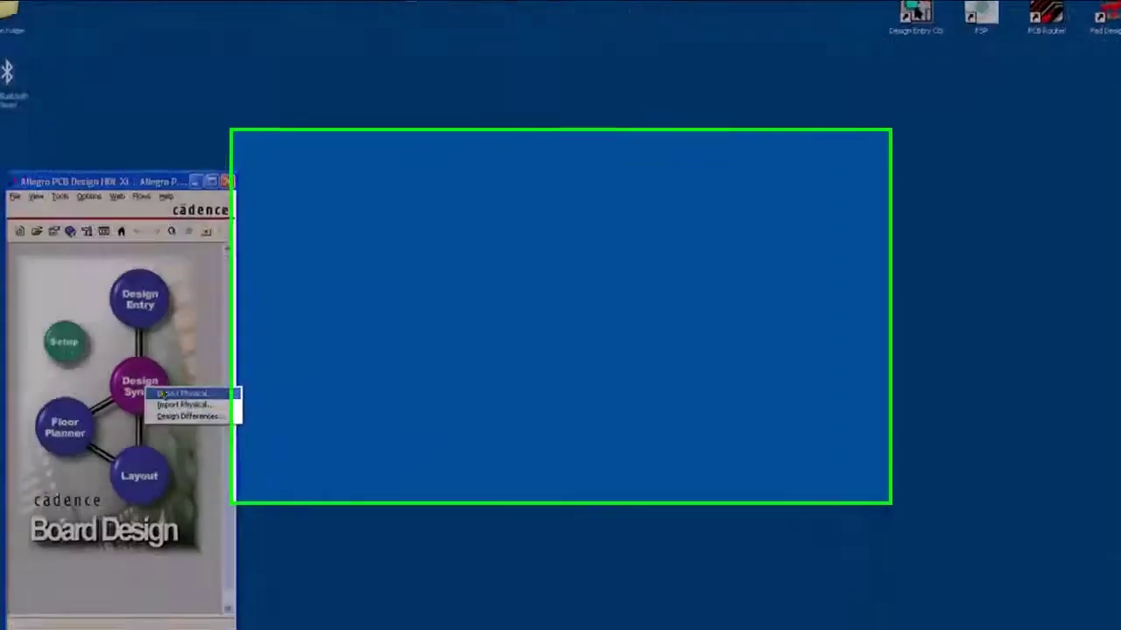
left_click(203, 393)
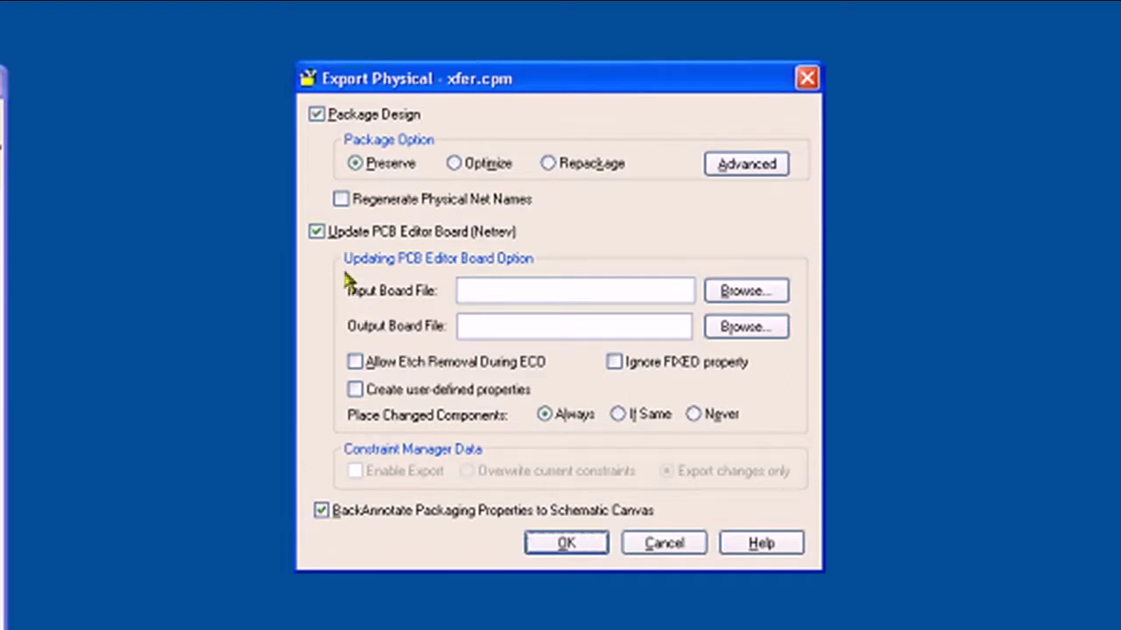
Set the input board file to ADS_xfer/Demo004_xfer/Backup/rf_start.brd
left_click(734, 296)
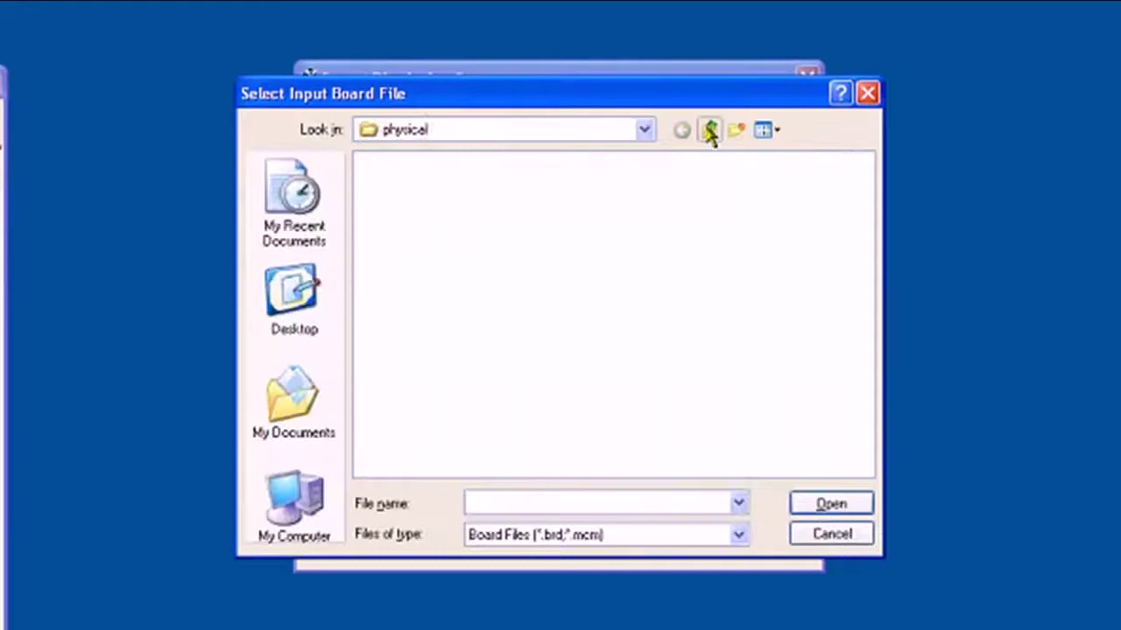
left_click(707, 130)
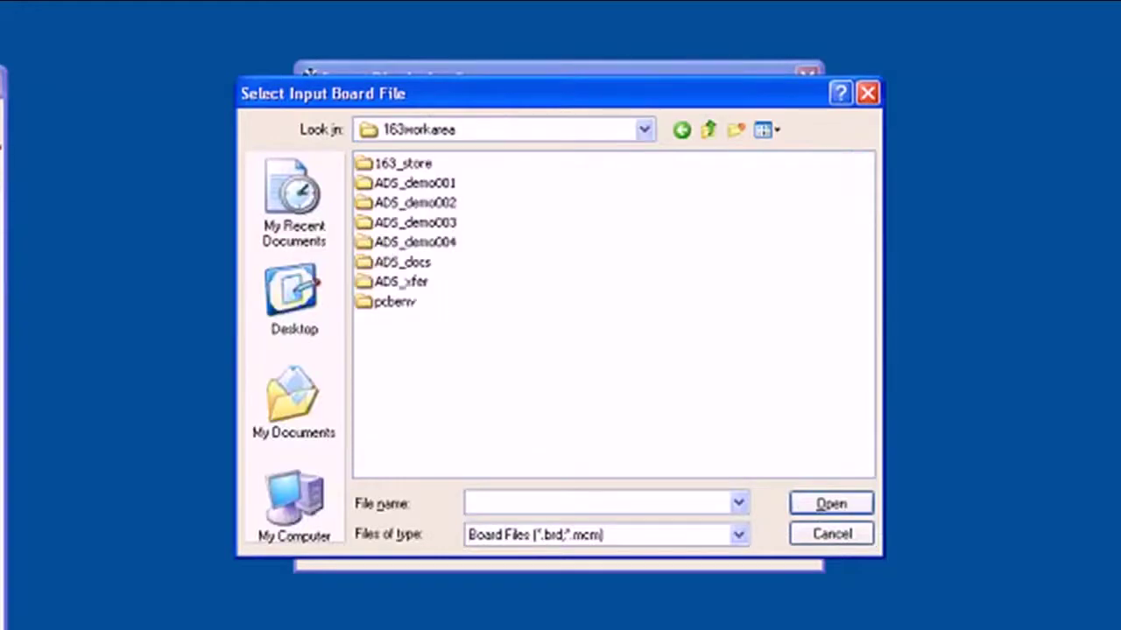
double_click(414, 282)
double_click(416, 224)
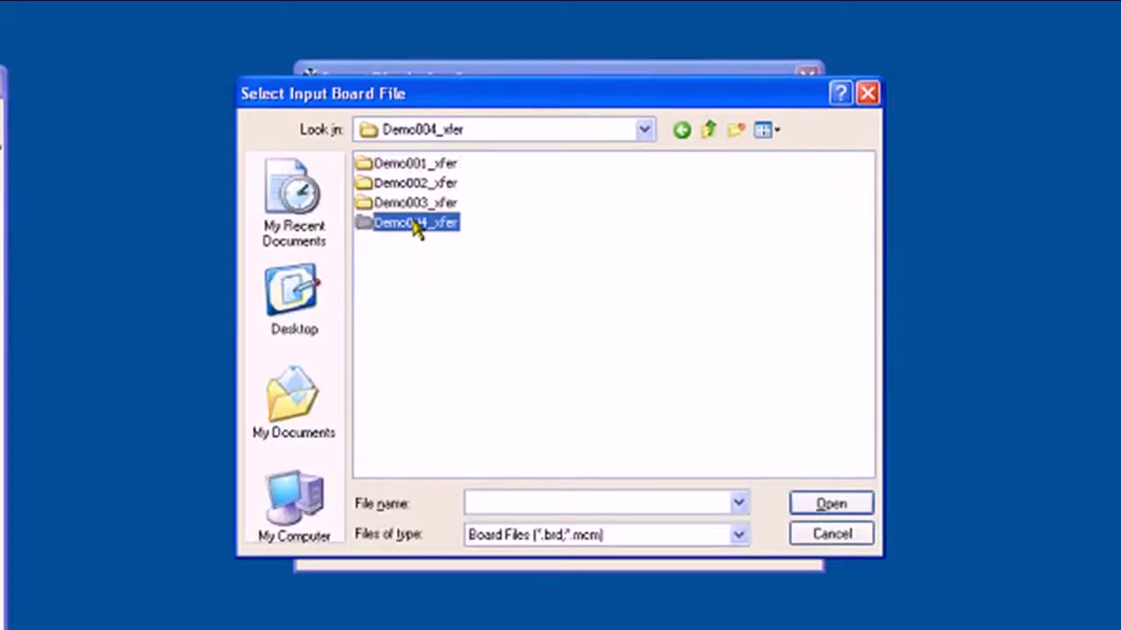
double_click(394, 164)
double_click(394, 183)
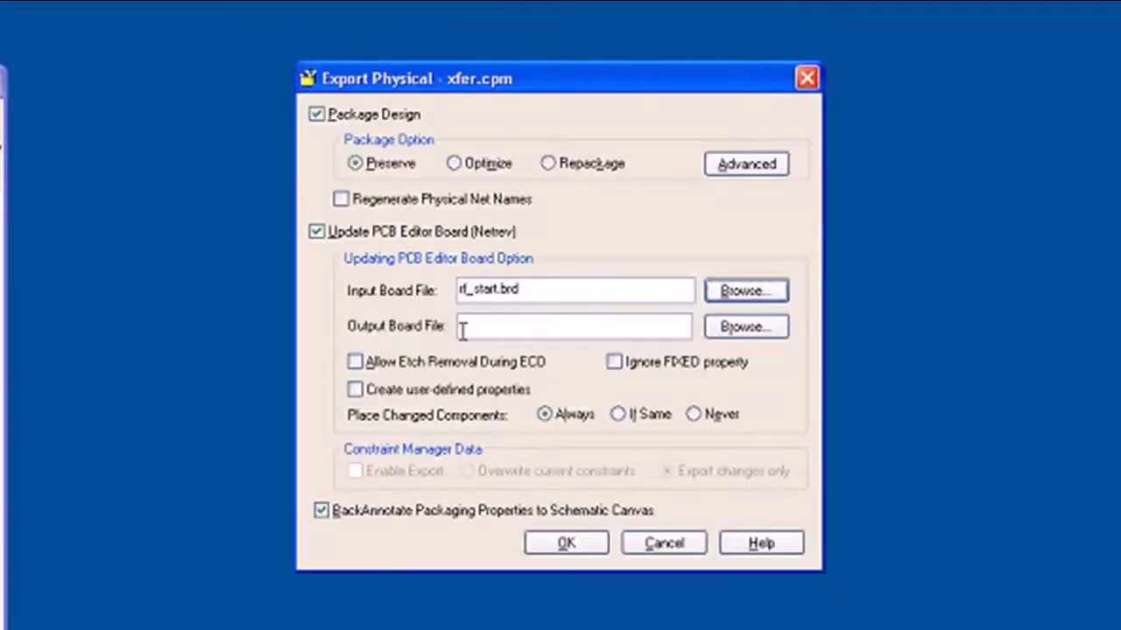
Export to output board rf_loaded with user-defined properties, declining the details review
type("rf")
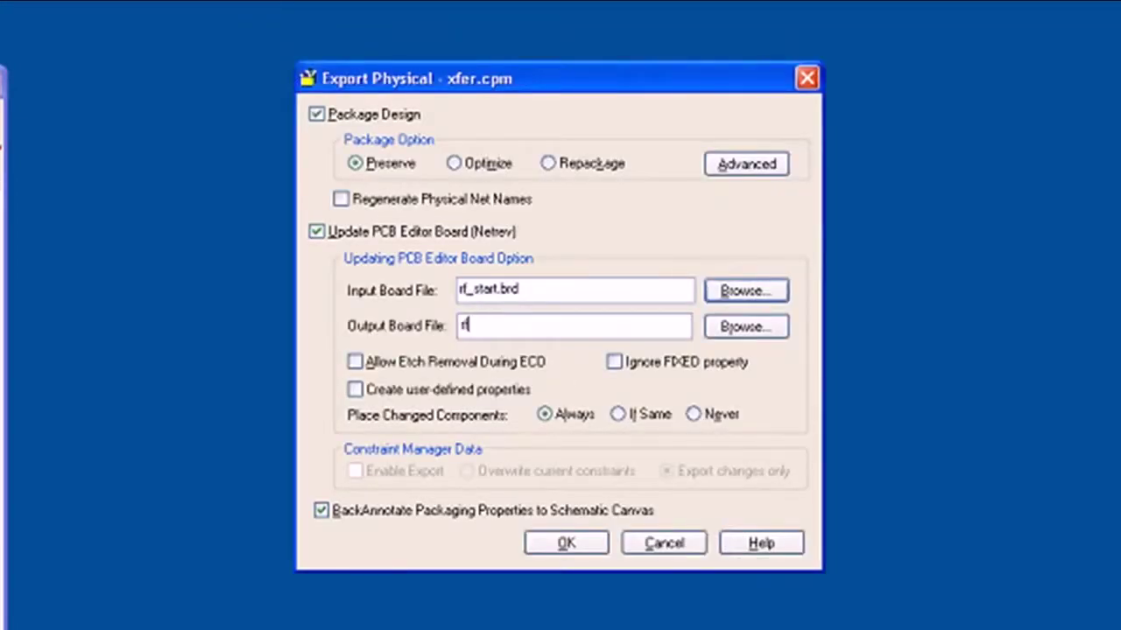
type("_loaded")
left_click(411, 392)
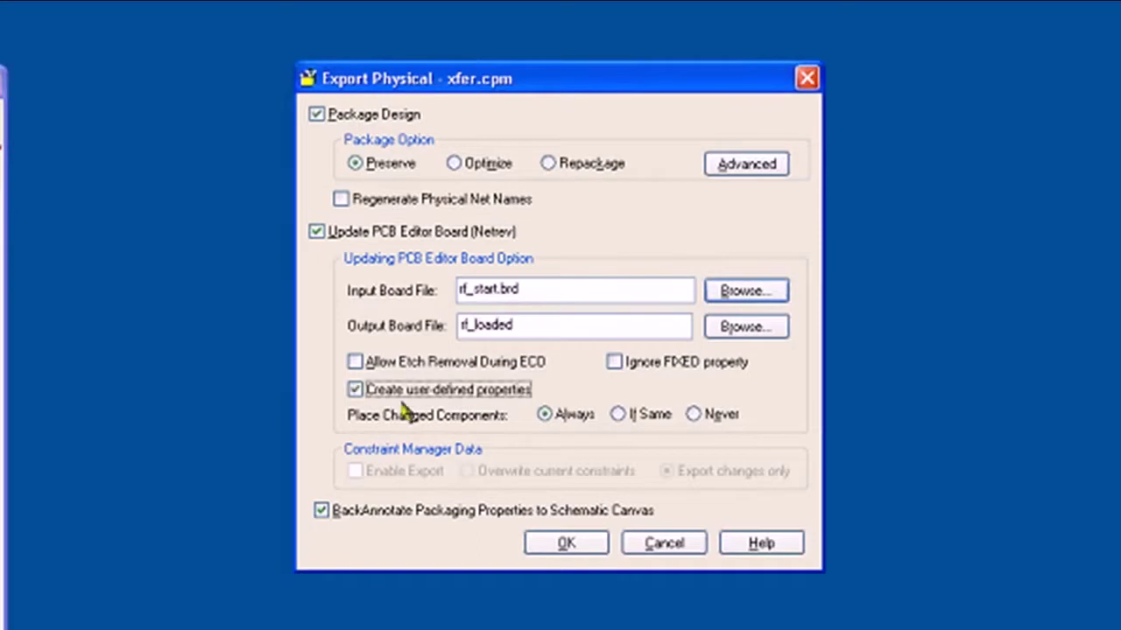
left_click(565, 543)
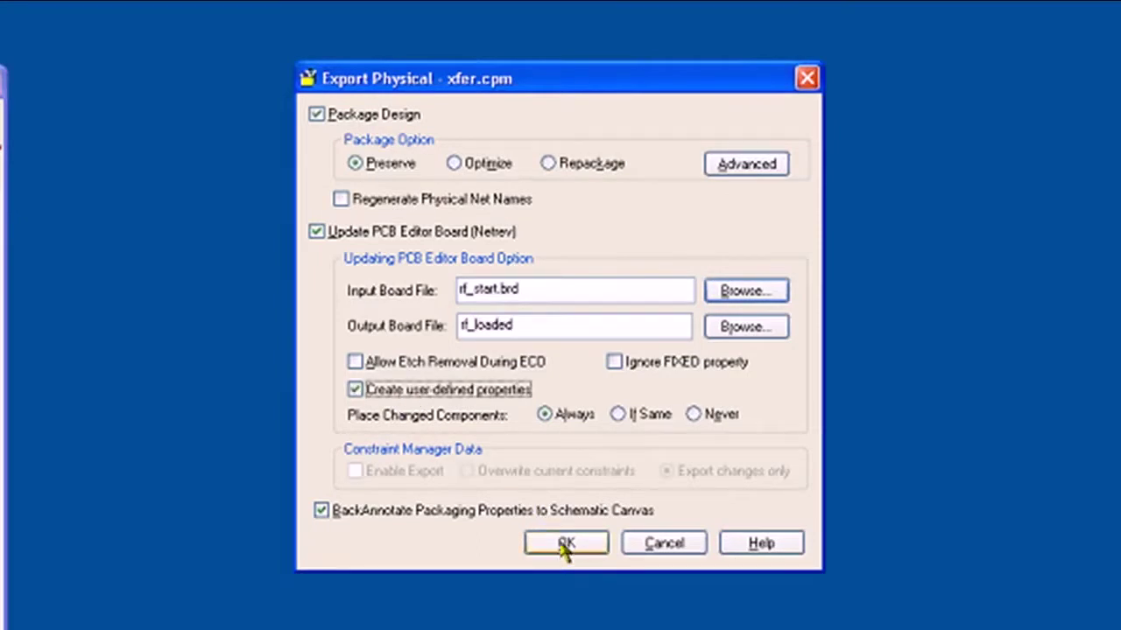
left_click(565, 544)
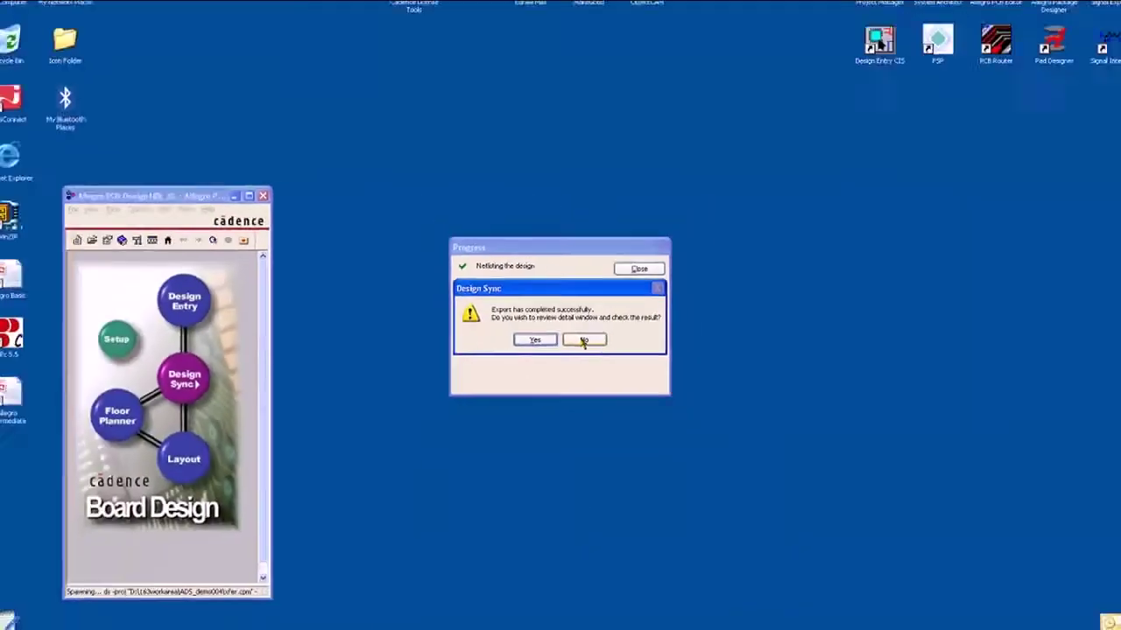
left_click(583, 340)
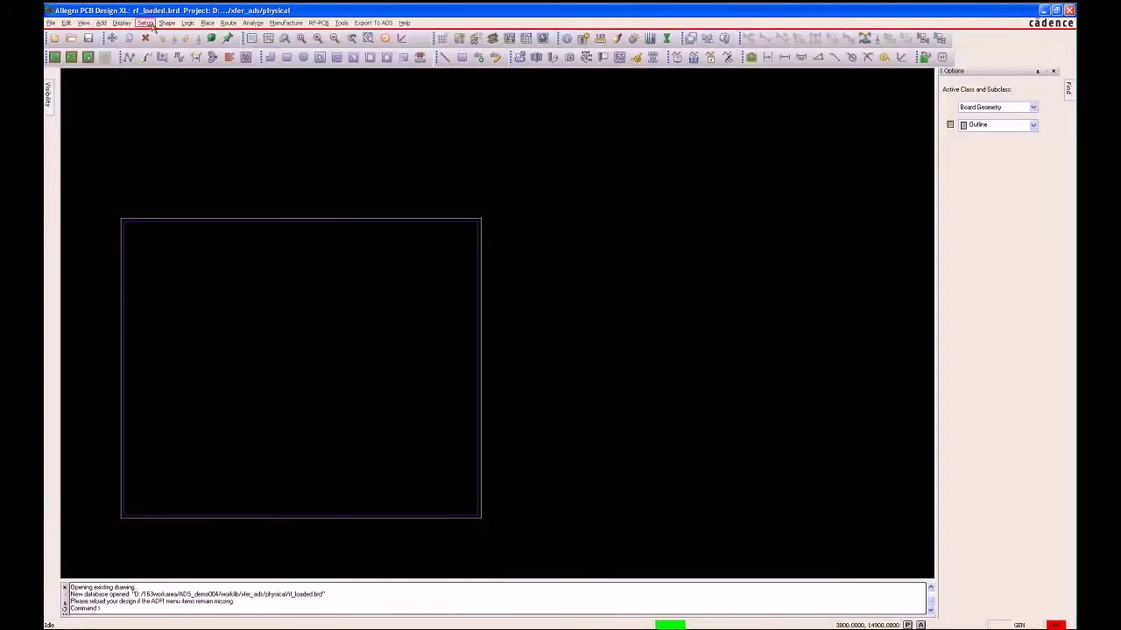
Set microstrip ground GROUND1, stripline grounds GROUND1 and POWER1, stripline conductor INNER1
left_click(145, 23)
left_click(169, 80)
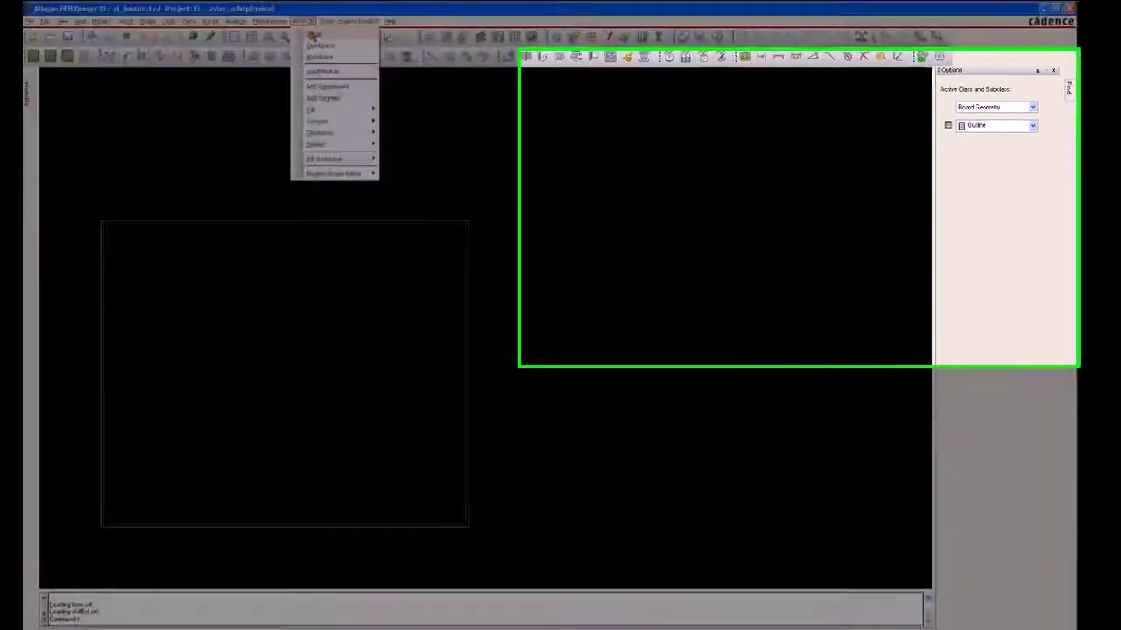
left_click(1036, 136)
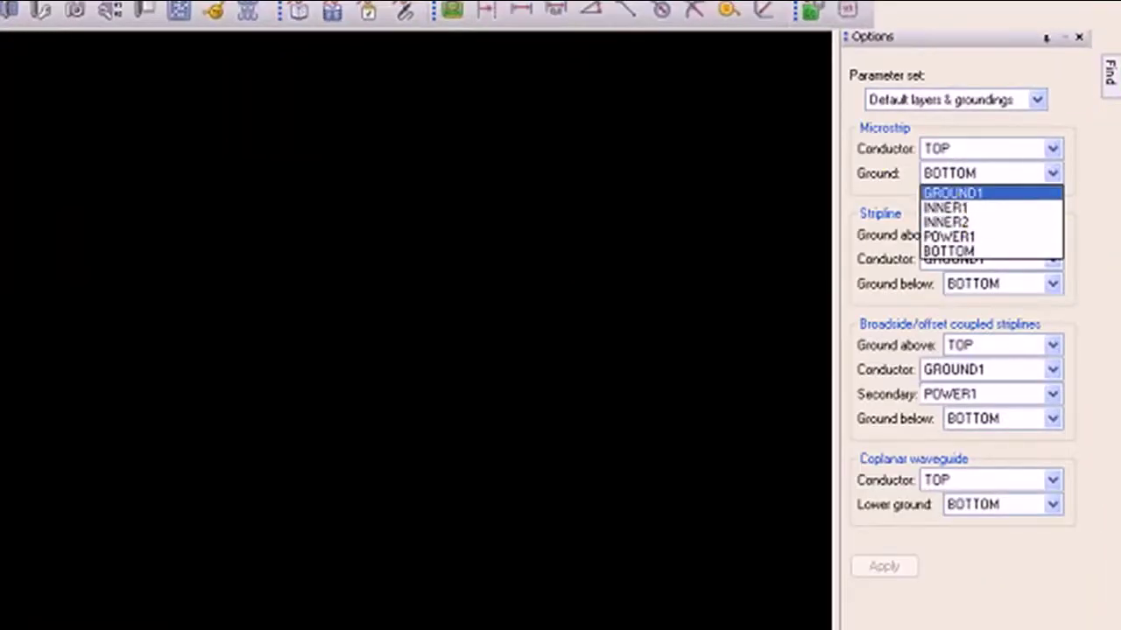
left_click(952, 193)
left_click(1053, 235)
left_click(992, 269)
left_click(1052, 285)
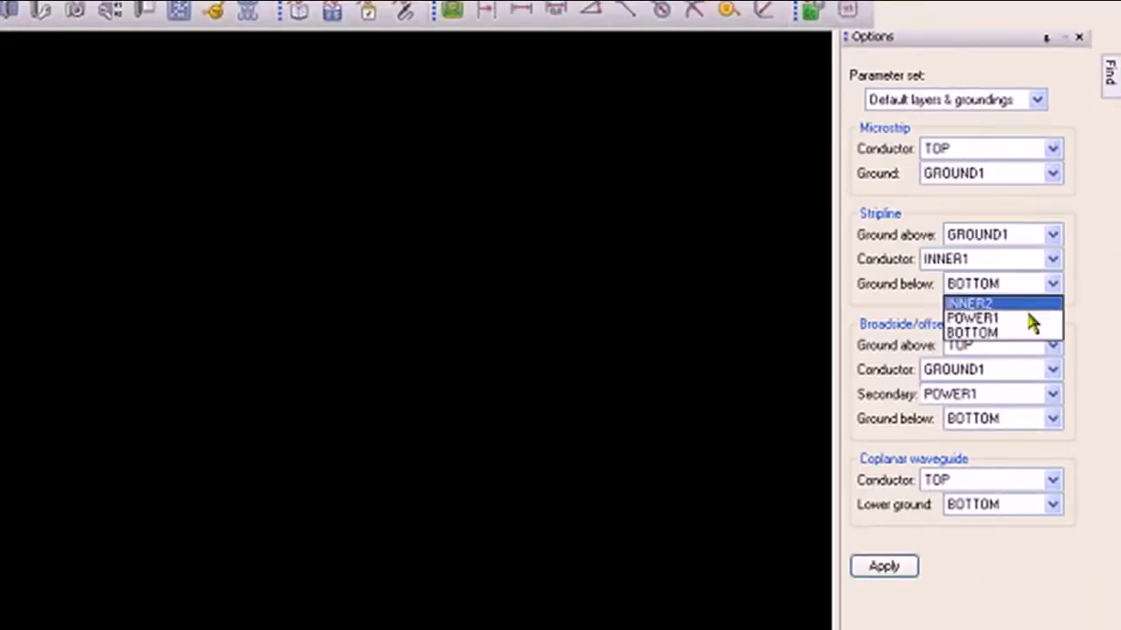
left_click(979, 319)
Set broadside conductor INNER1, secondary INNER2, ground above GROUND1, and apply
left_click(1053, 370)
left_click(971, 403)
left_click(1052, 393)
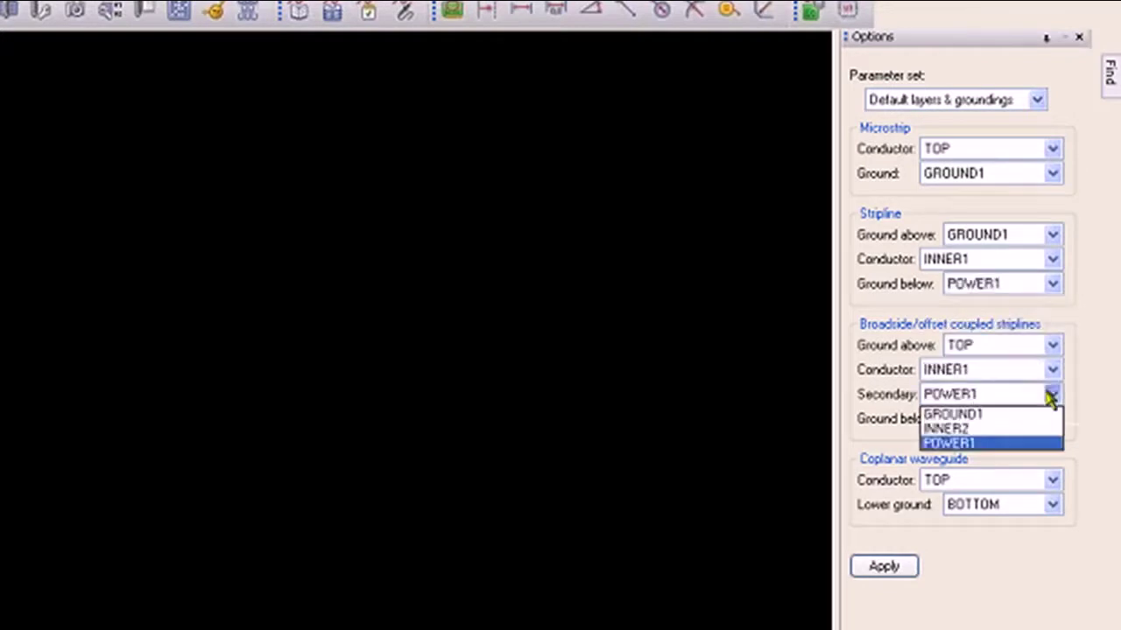
left_click(952, 427)
left_click(1051, 345)
left_click(985, 382)
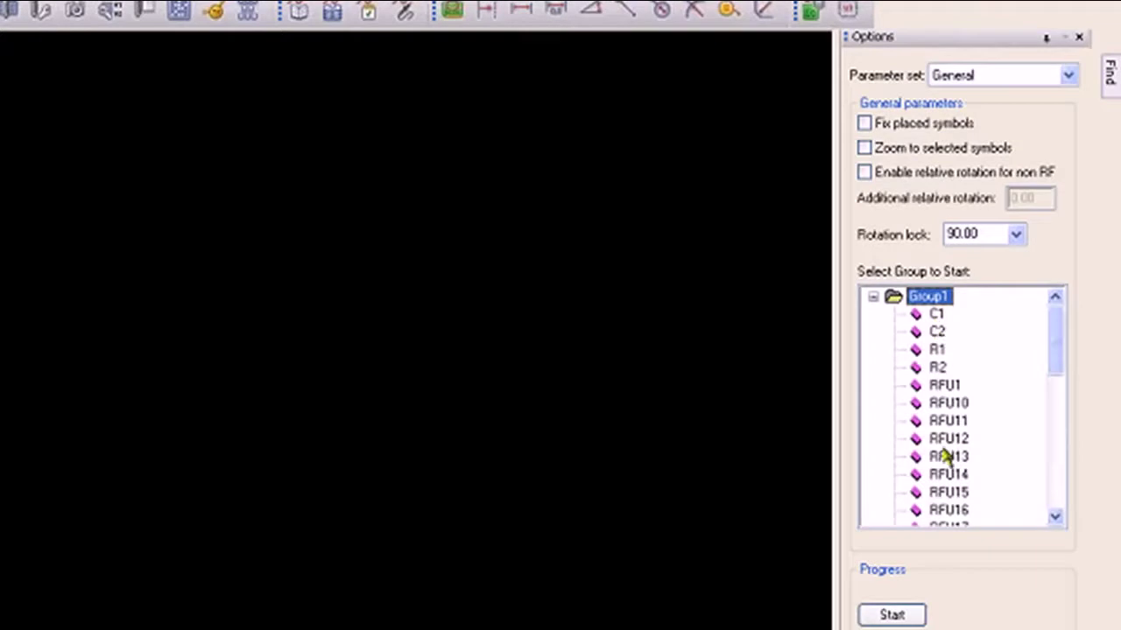
Enable relative rotation for non-RF parts and start auto-placing Group1
left_click_drag(1068, 354, 953, 388)
left_click(937, 316)
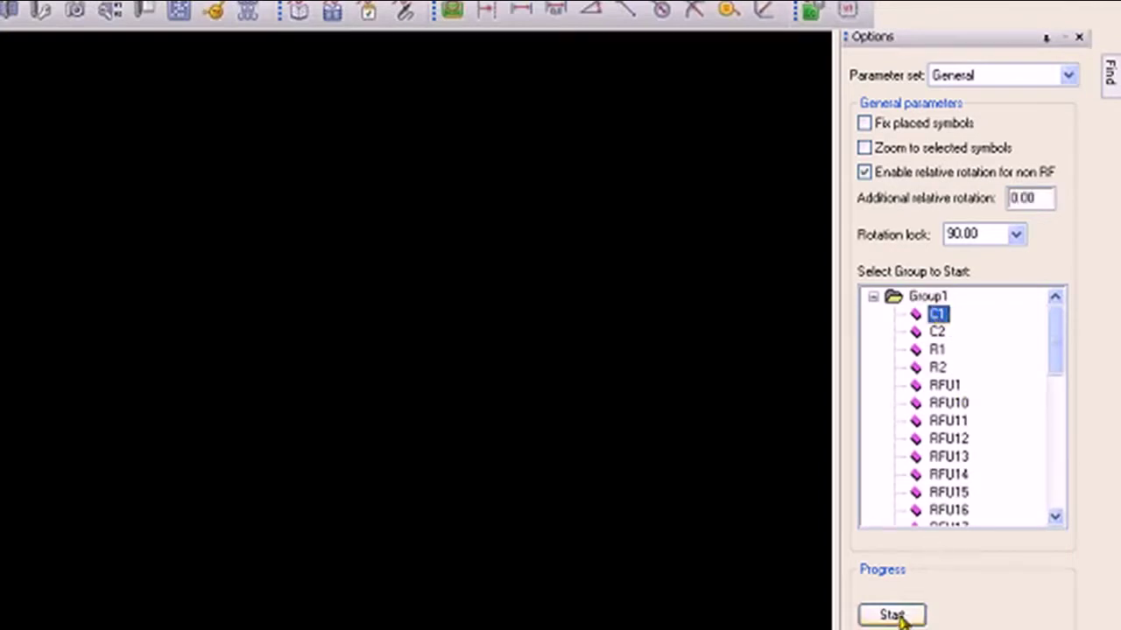
left_click(902, 617)
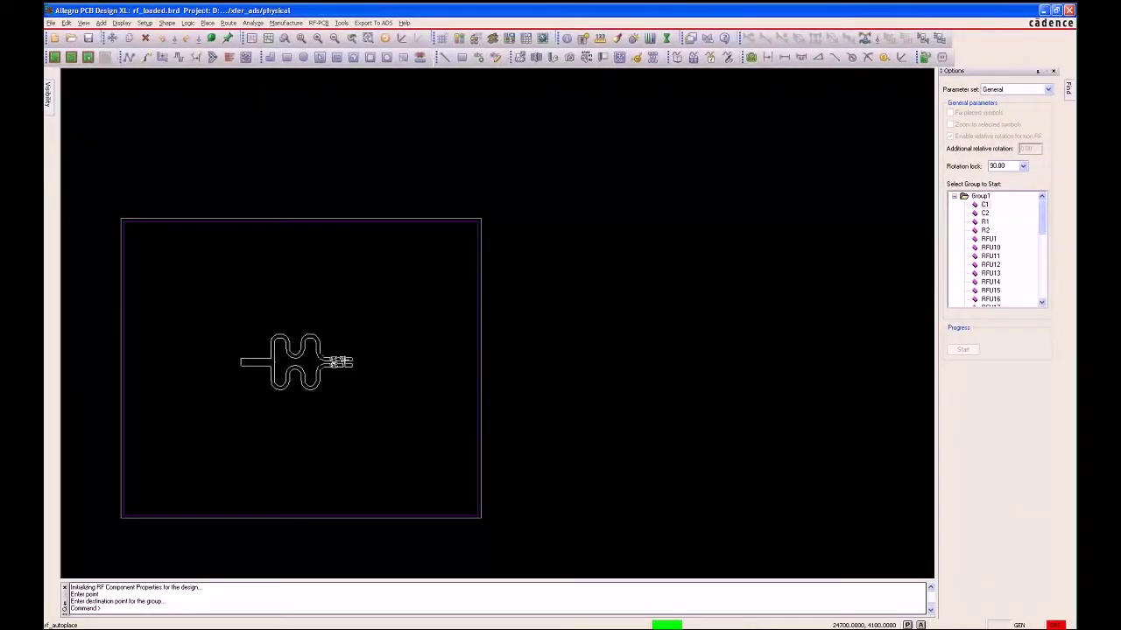
Rotate and place the Group1 meander circuit inside the board outline, then finish
left_click(284, 38)
left_click(233, 308)
left_click(320, 440)
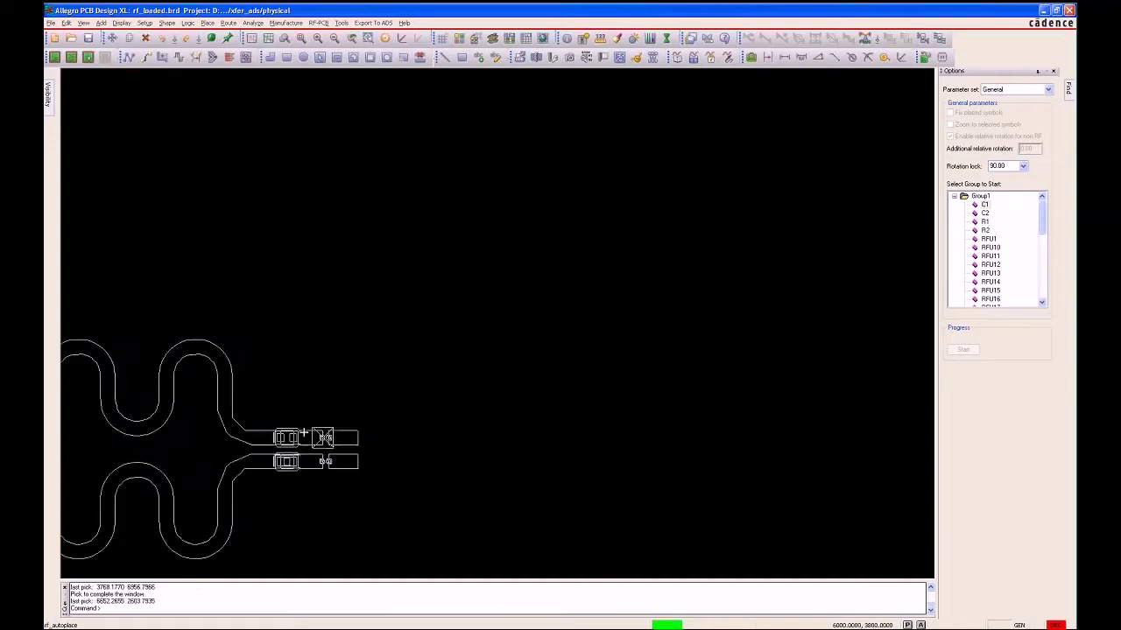
left_click(555, 285)
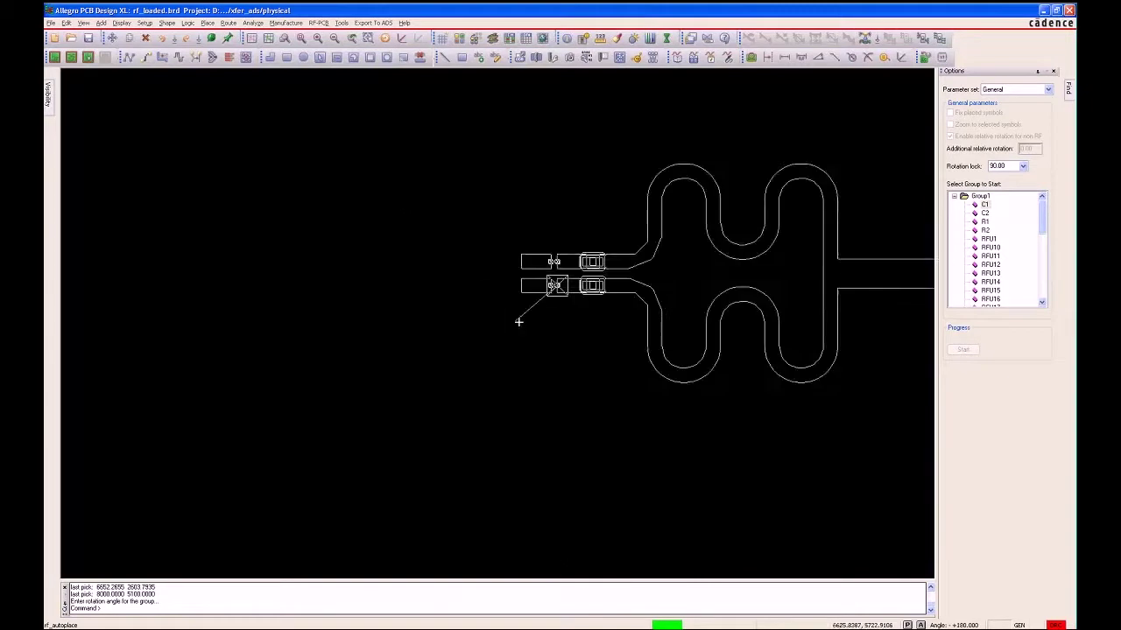
left_click(609, 272)
right_click(608, 271)
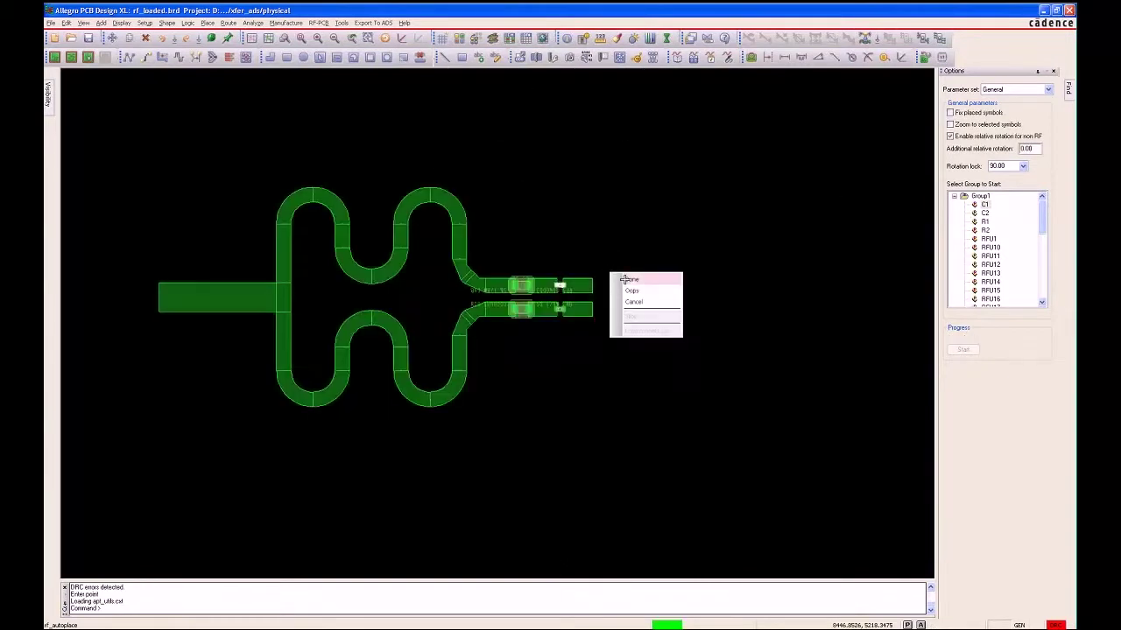
left_click(623, 280)
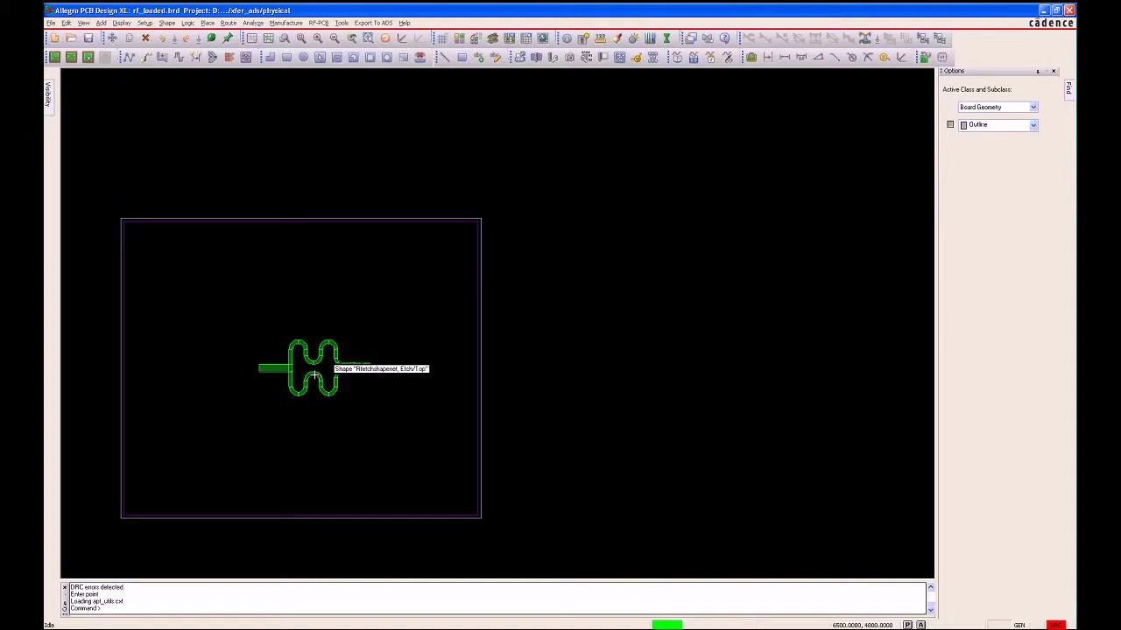
Zoom in on the meander and its placed components
left_click(285, 37)
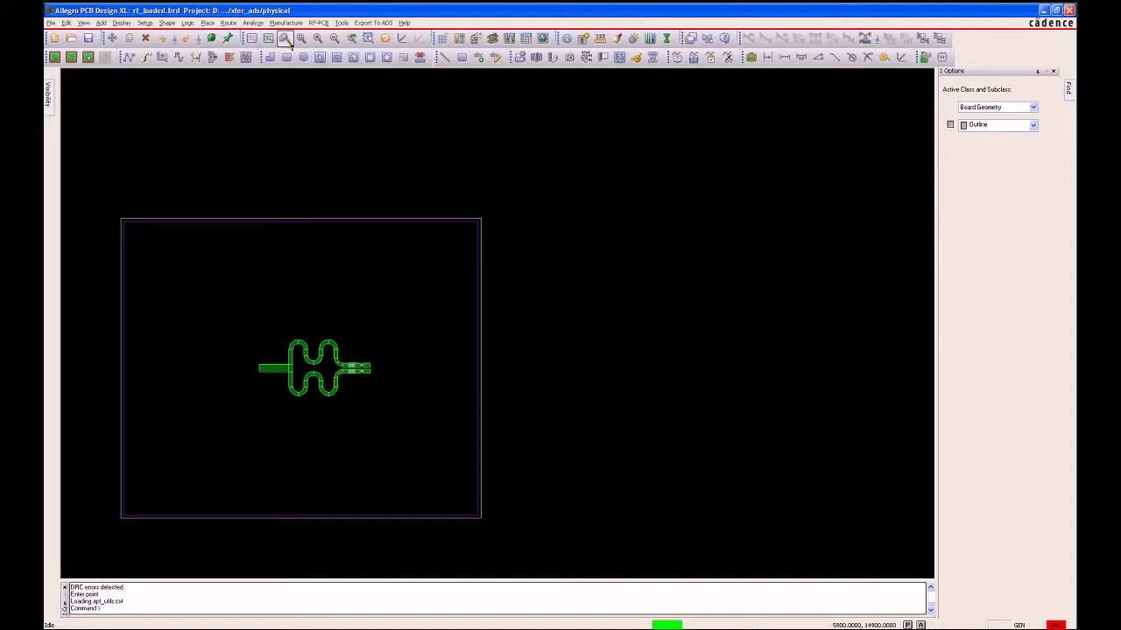
left_click(234, 308)
left_click(354, 413)
right_click(645, 124)
left_click(663, 133)
Show element details confirming R1 uses R1206 and C1 uses C0805, 82nF
left_click(568, 41)
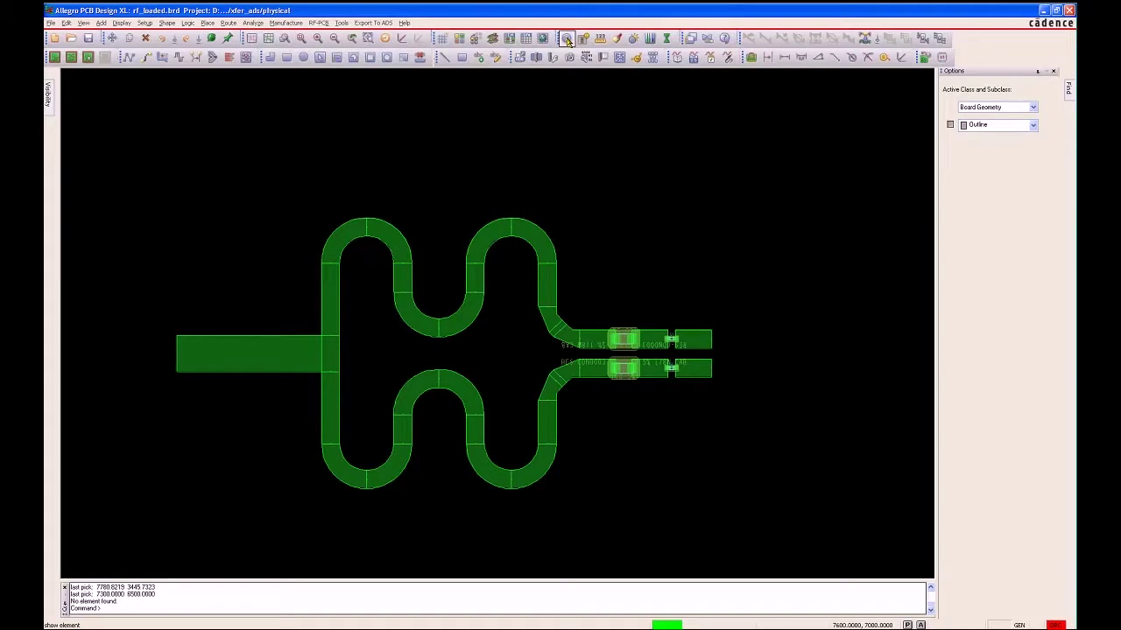
mouse_move(1067, 93)
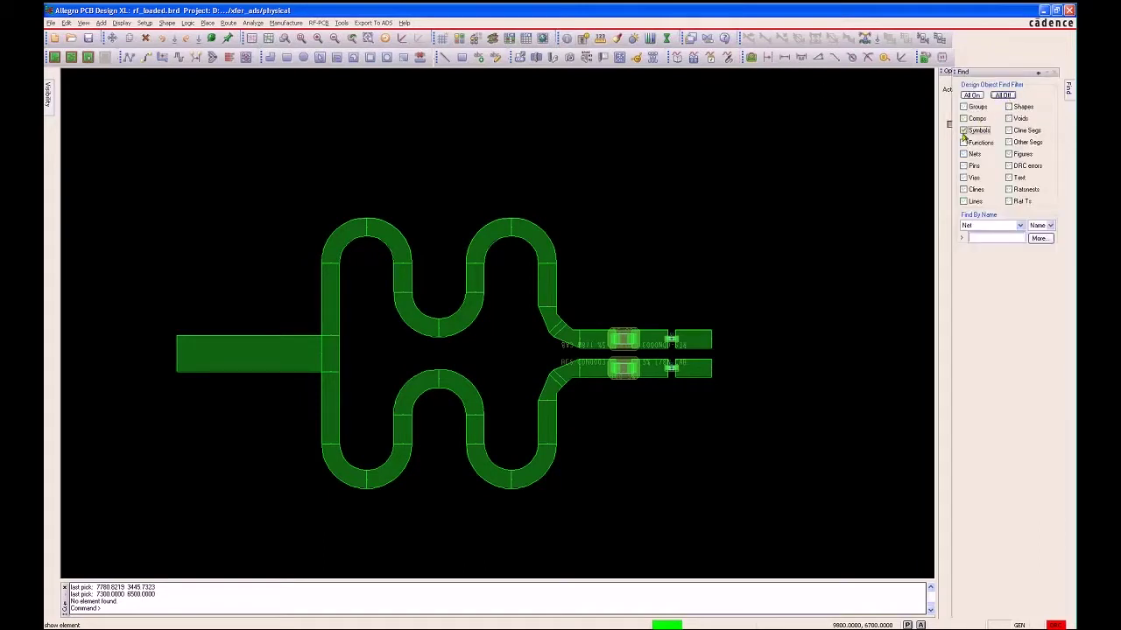
left_click(620, 340)
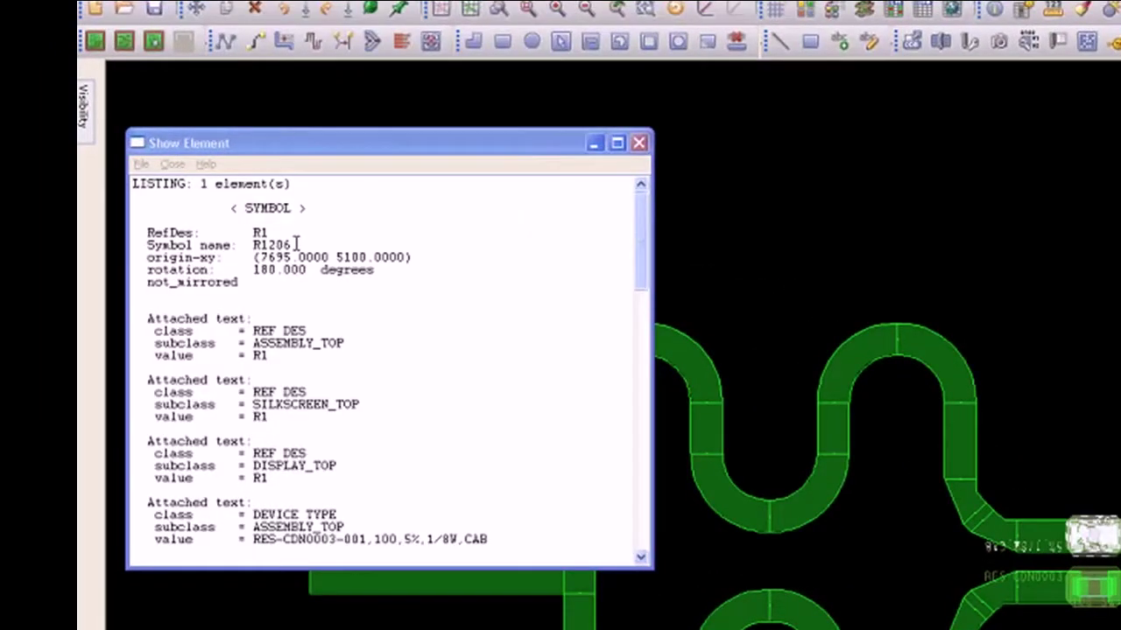
left_click_drag(296, 243, 247, 243)
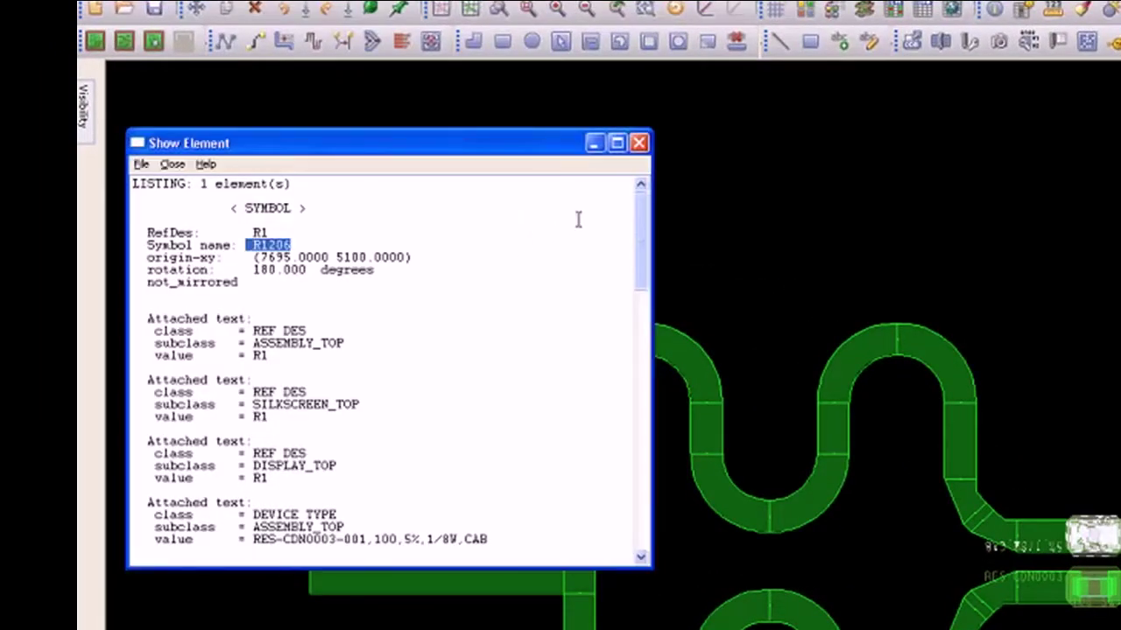
mouse_move(645, 216)
left_mouse_down()
mouse_move(642, 477)
mouse_move(646, 230)
left_mouse_up()
left_click(617, 143)
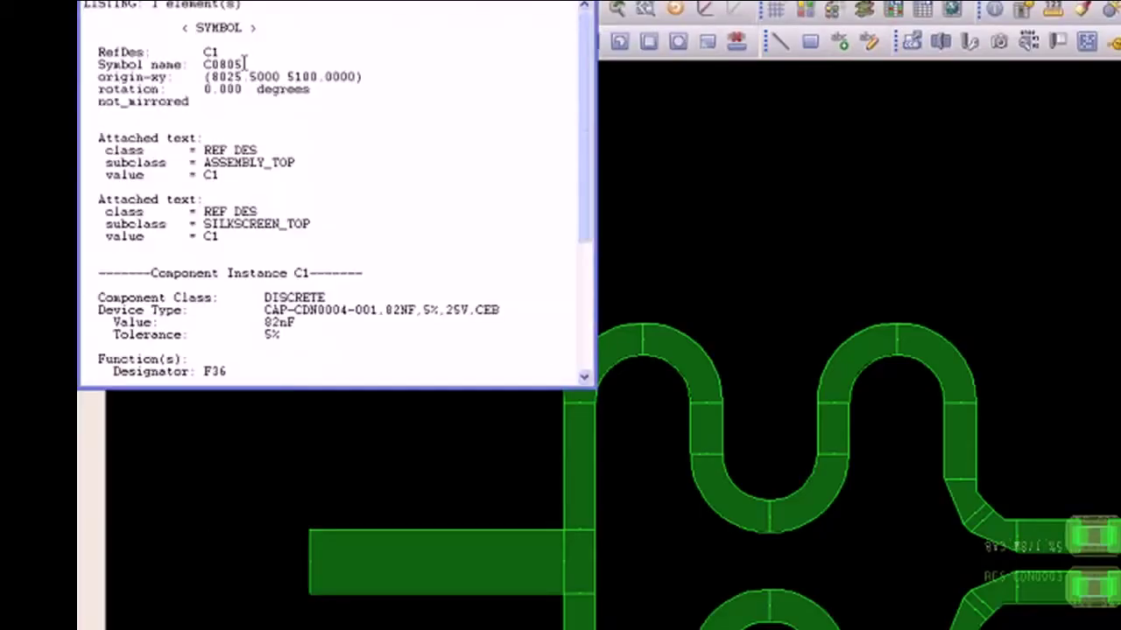
double_click(247, 63)
left_click(237, 52)
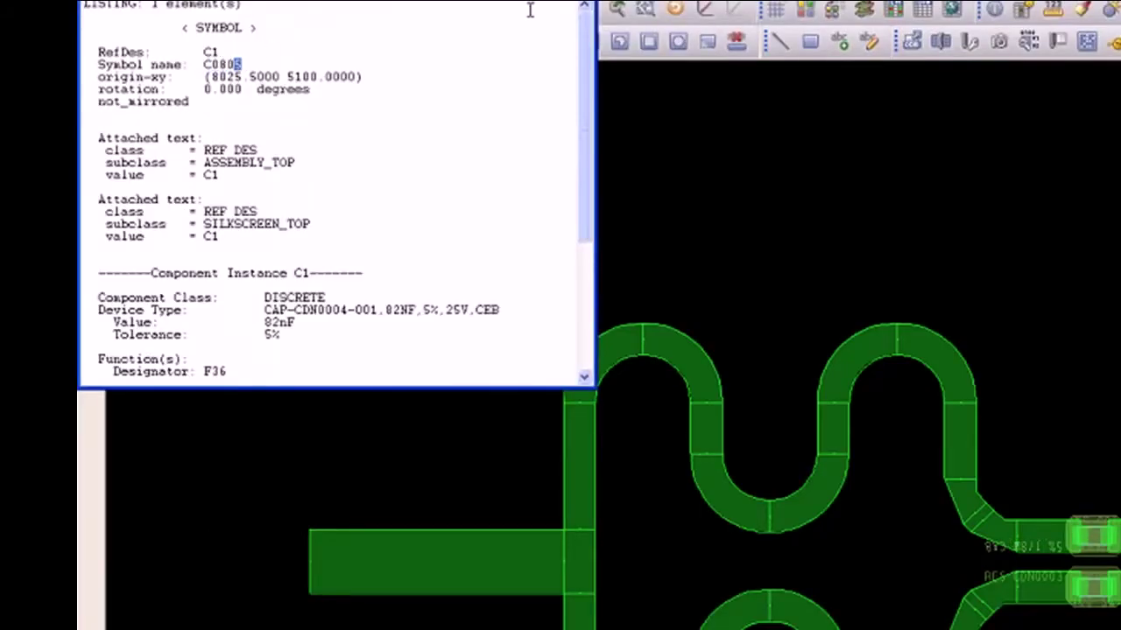